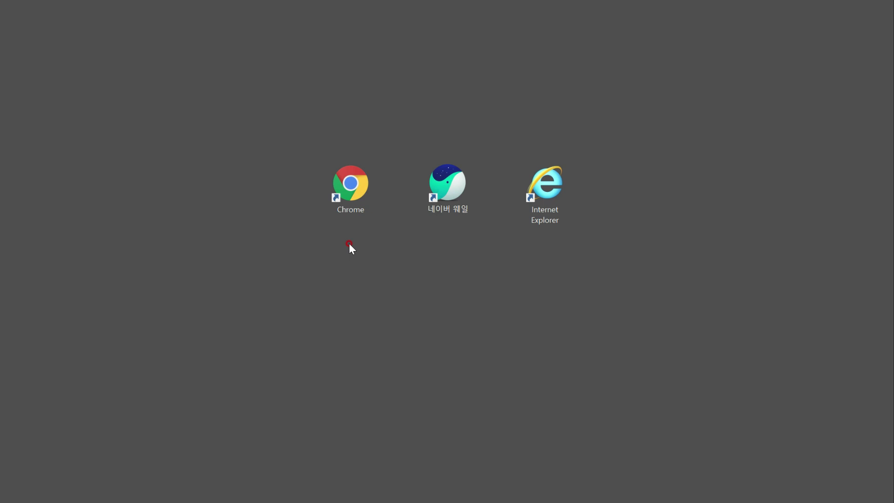
# Open Chrome and sign in to Google with the teacher's school account, entering the account password.
pyautogui.click(353, 191)
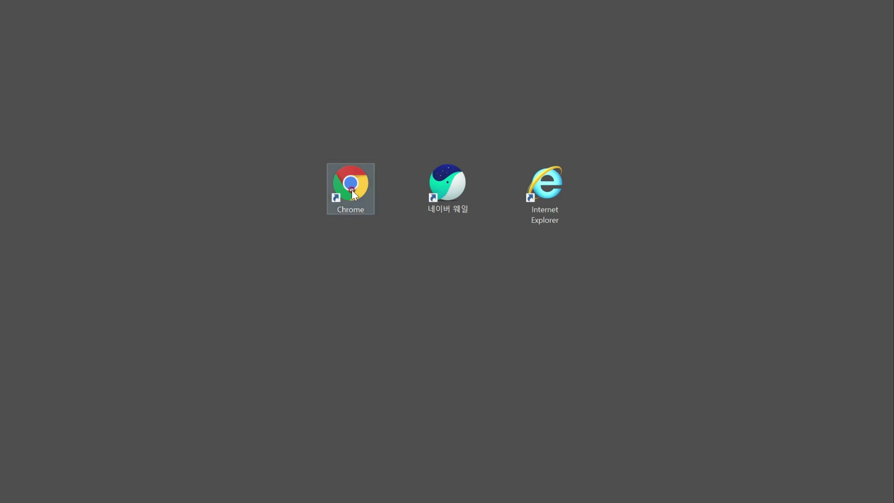
pyautogui.doubleClick(352, 191)
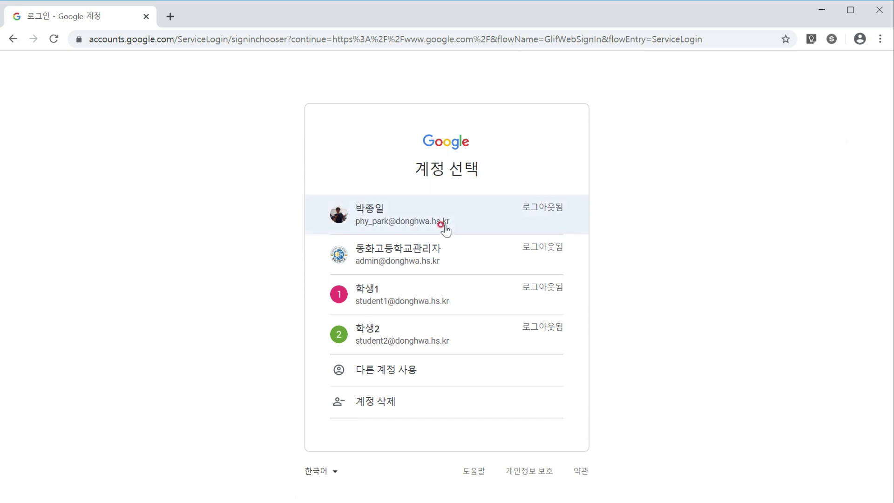
pyautogui.click(421, 227)
pyautogui.click(502, 246)
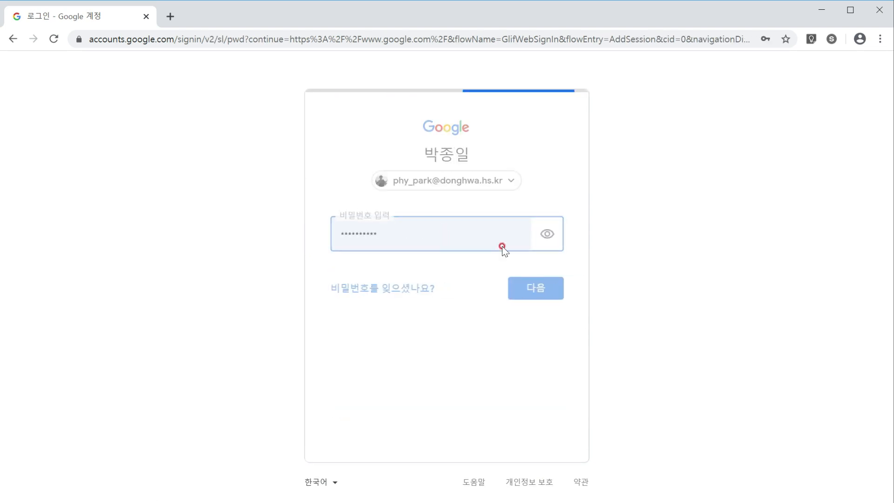
pyautogui.click(534, 325)
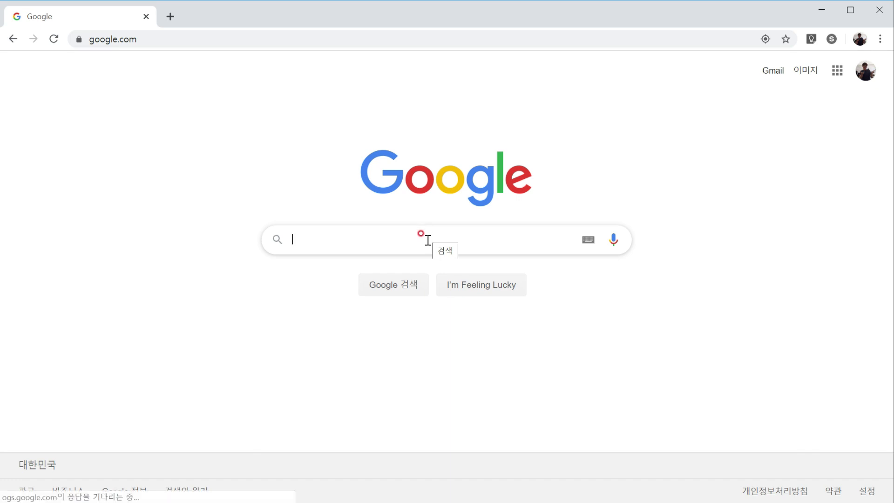
# Open Google Classroom and accept the teacher invitation to the 2020학년도 1학년 온라인 가정학습 교실 class for 1학년(공통과목).
pyautogui.click(837, 75)
pyautogui.click(838, 258)
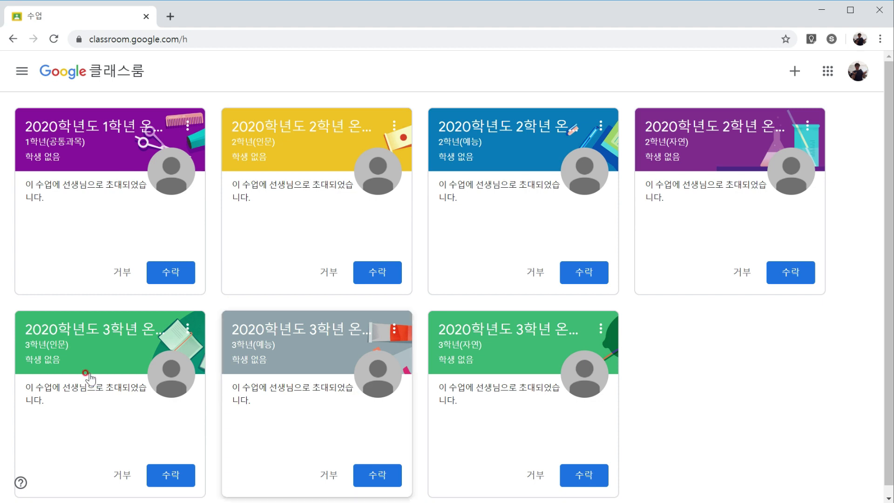
pyautogui.click(170, 274)
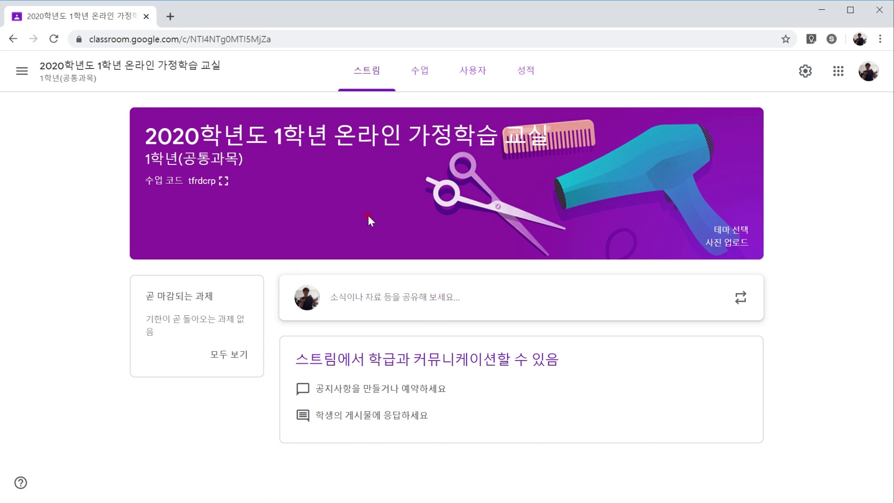
# Look over the class's subject topics on its classwork (수업) page and start a new assignment (과제).
pyautogui.click(421, 83)
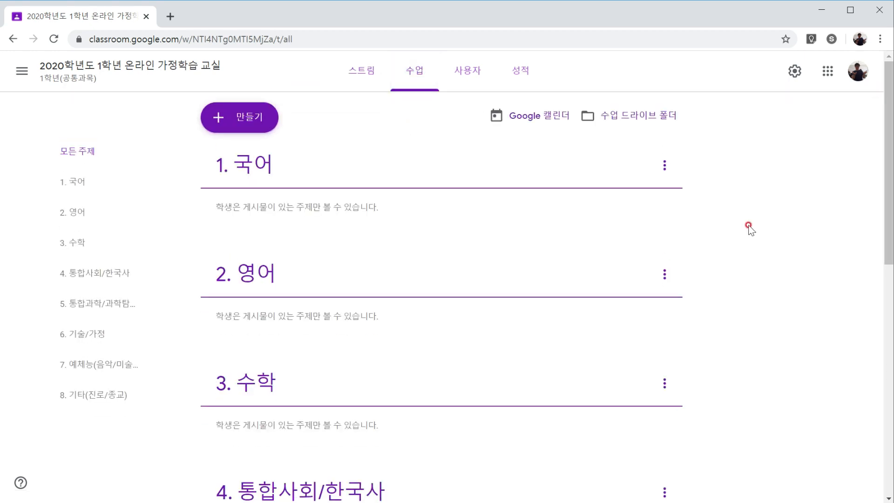
pyautogui.scroll(-8, 749, 228)
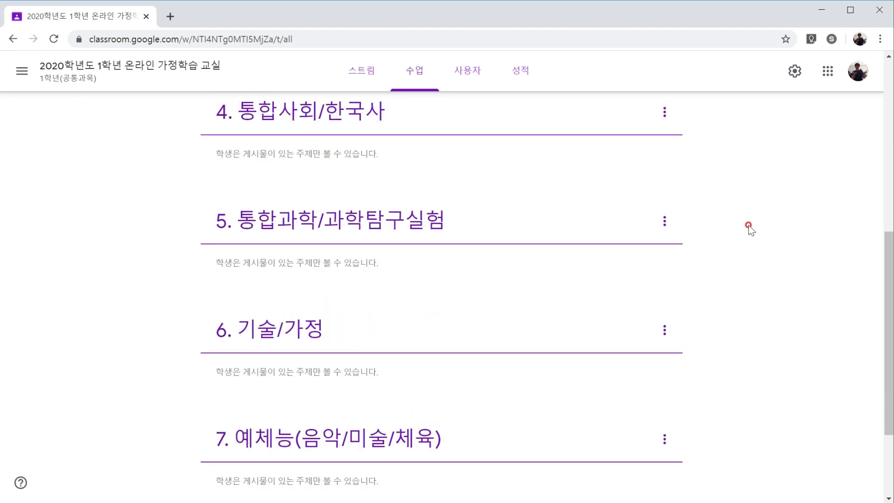
pyautogui.scroll(7, 749, 227)
pyautogui.scroll(1, 749, 227)
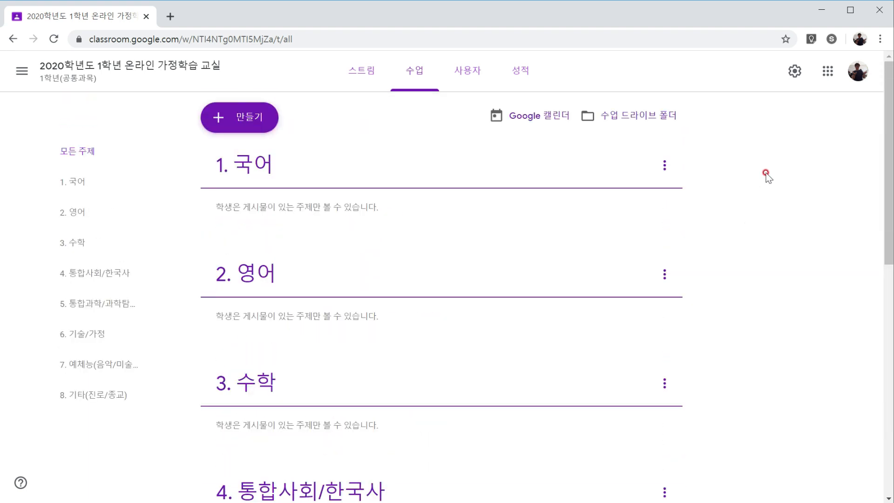
pyautogui.click(240, 120)
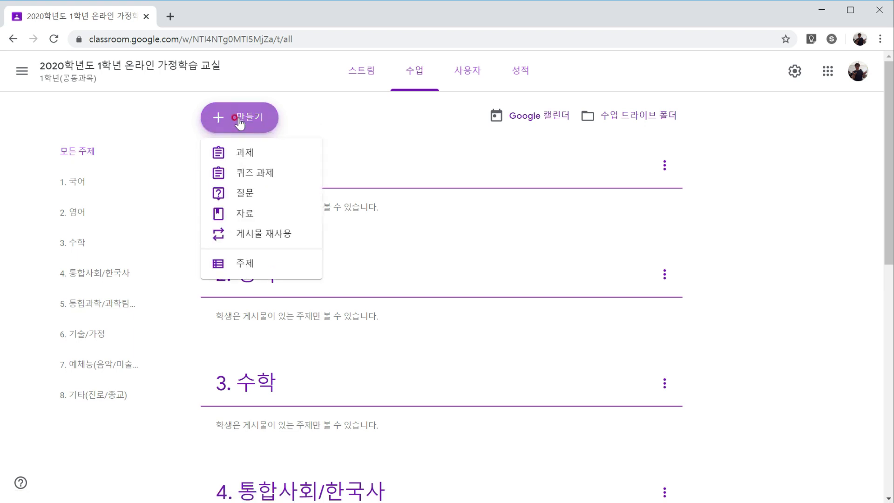
pyautogui.click(293, 156)
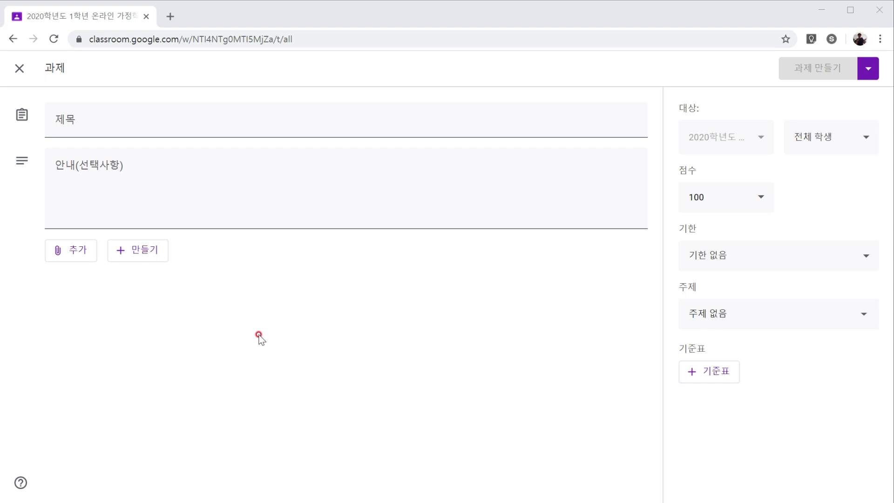
# Title the assignment "(통합과학A) 중력에 대한 이해".
pyautogui.click(118, 122)
pyautogui.write('(')
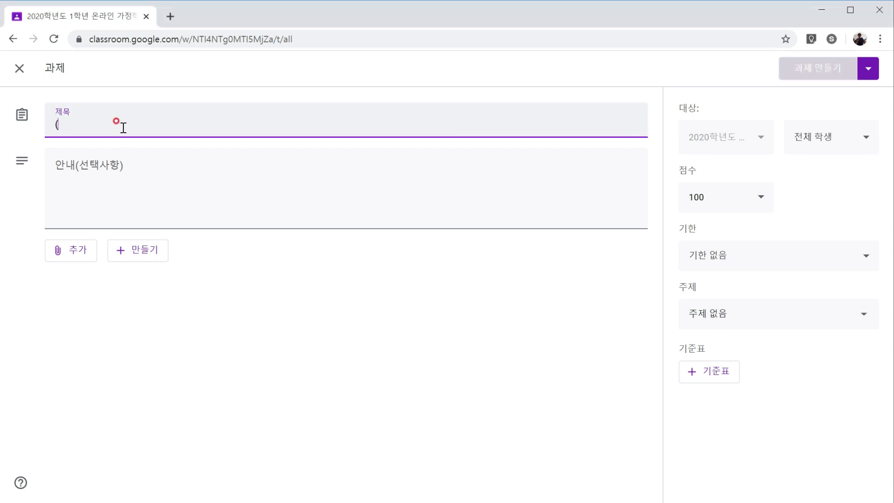
pyautogui.write('통ㅎ합과학')
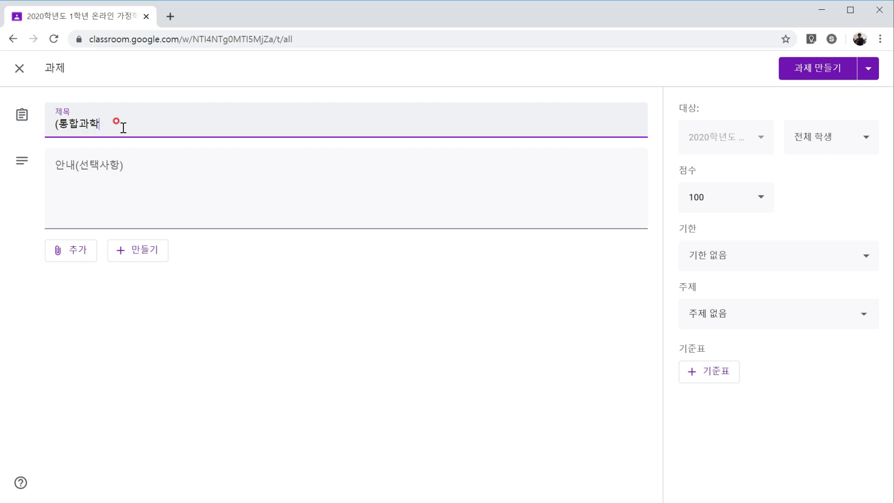
pyautogui.write('A) ㅈ')
pyautogui.write('중력에 대한 ㅇ')
pyautogui.write('이해')
# Fill in the assignment instructions, asking students to take EBS 통합과학 lecture 6, summarise it in Google Docs and submit the attached summary.
pyautogui.click(142, 163)
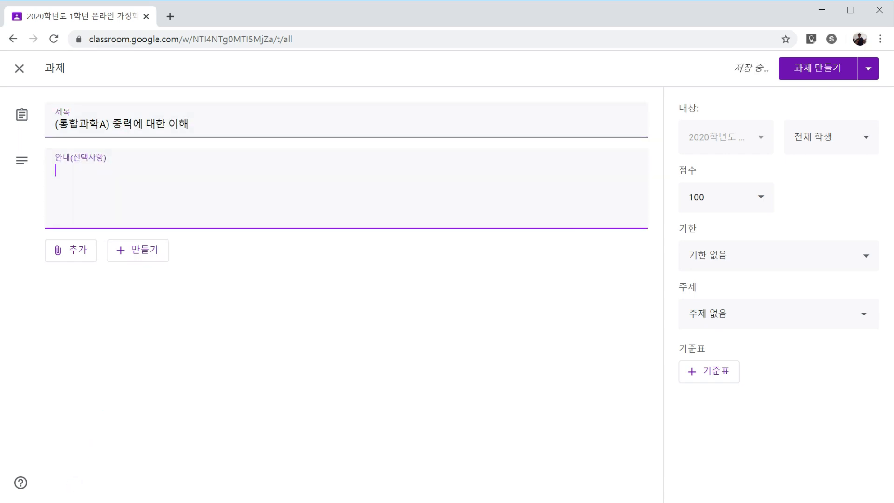
pyautogui.hotkey('alt', 'Tab')
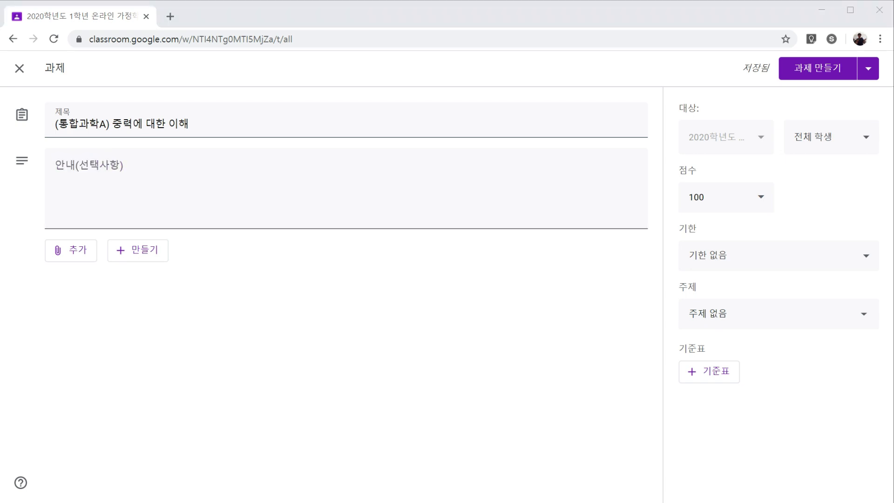
pyautogui.click(144, 163)
pyautogui.write('아래 링크를 클릭해 EBS 장풍 선생님의 통합과학 수업 6강을 들으며 구글 문서 프로그램을 활용해 주요 내용을 정리해주세요. 이 후 정리된 내용을 첨부하여 과제를 제출해 봅시다.')
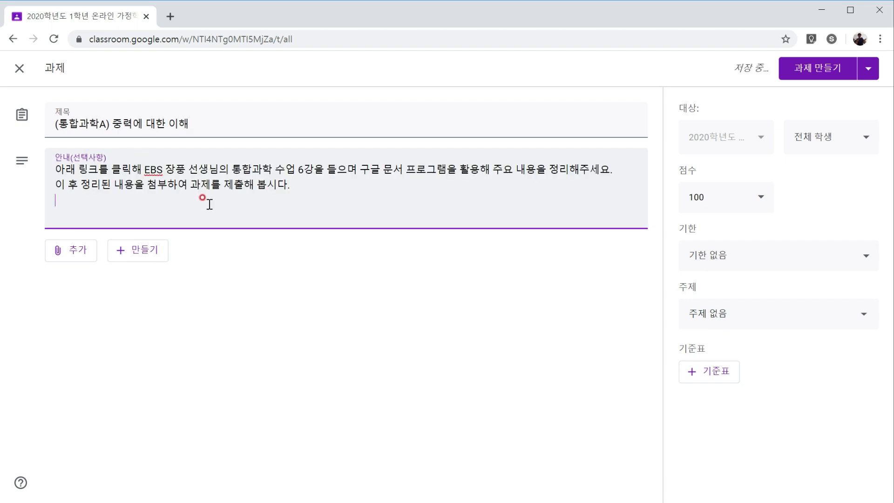
pyautogui.press('BackSpace')
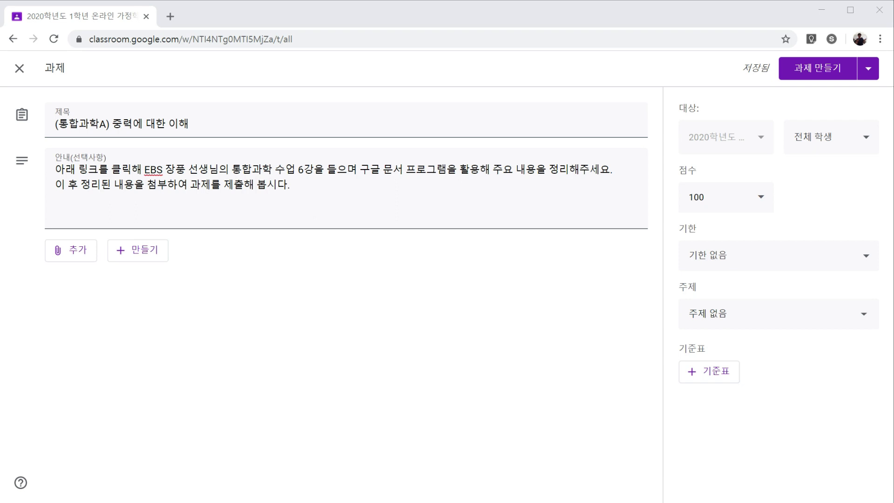
pyautogui.click(105, 354)
pyautogui.click(75, 254)
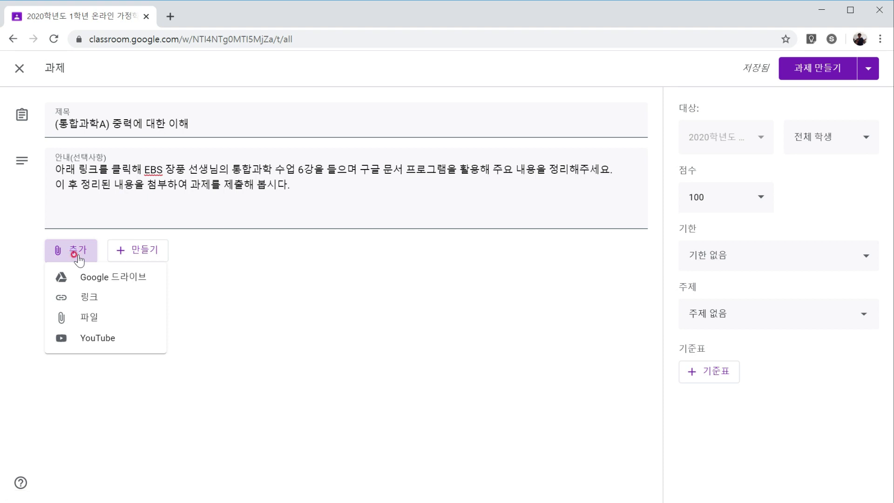
pyautogui.click(100, 302)
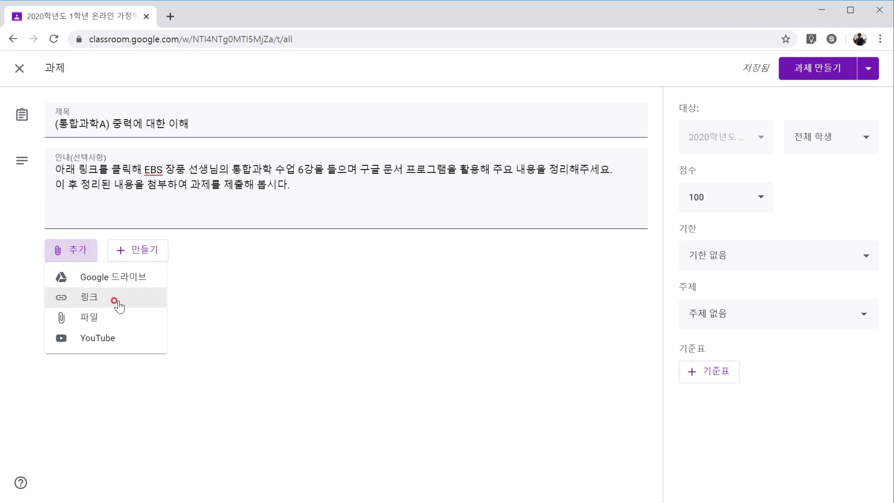
pyautogui.click(119, 302)
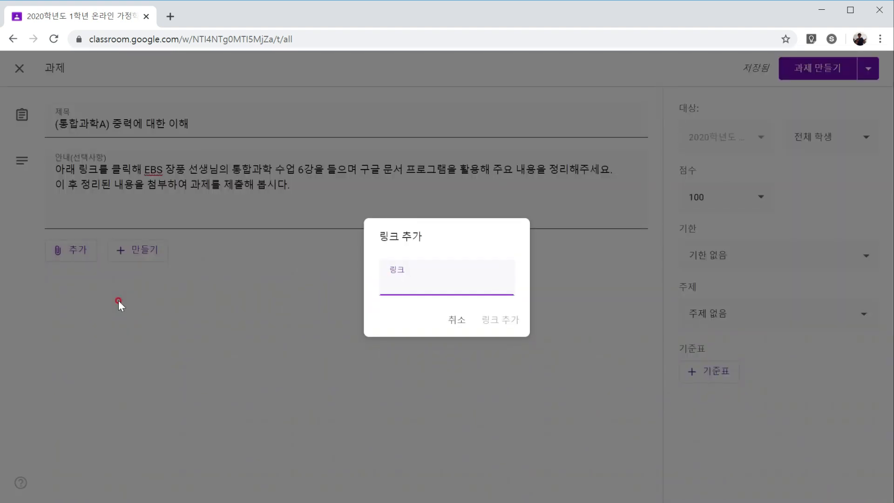
pyautogui.click(415, 281)
pyautogui.rightClick(422, 288)
pyautogui.click(475, 384)
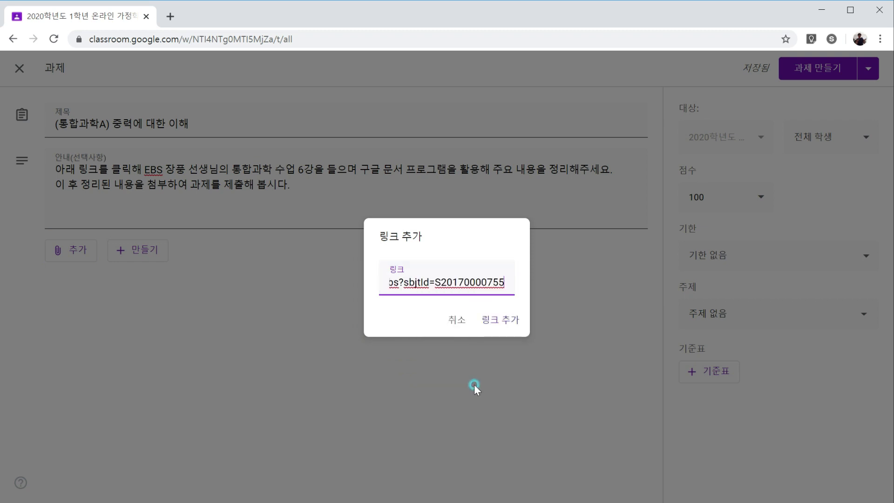
pyautogui.moveTo(461, 283); pyautogui.dragTo(295, 286)
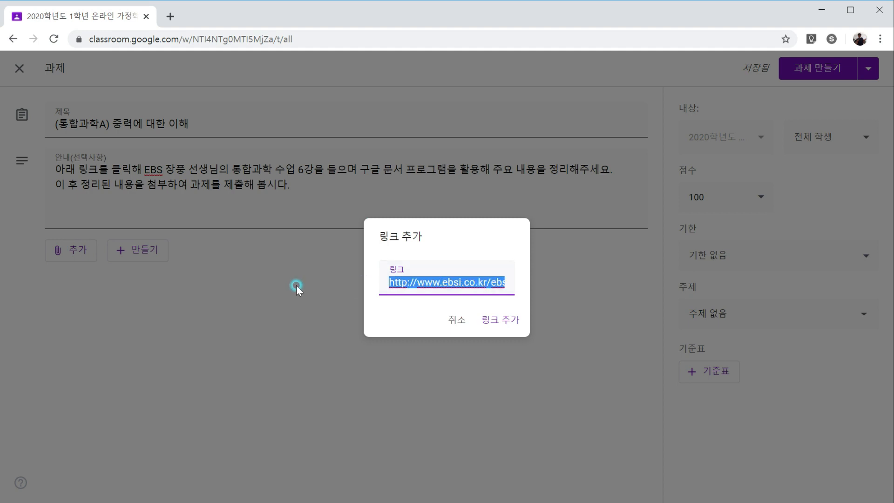
pyautogui.click(440, 286)
pyautogui.click(508, 325)
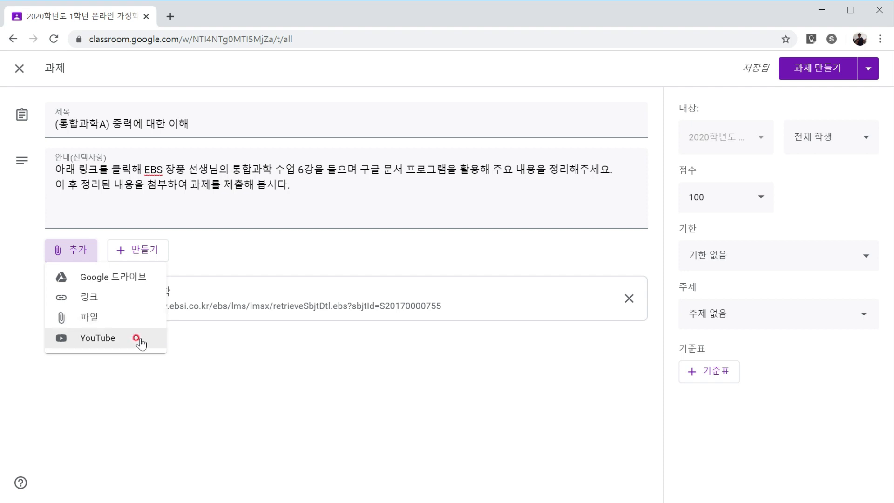
pyautogui.click(131, 245)
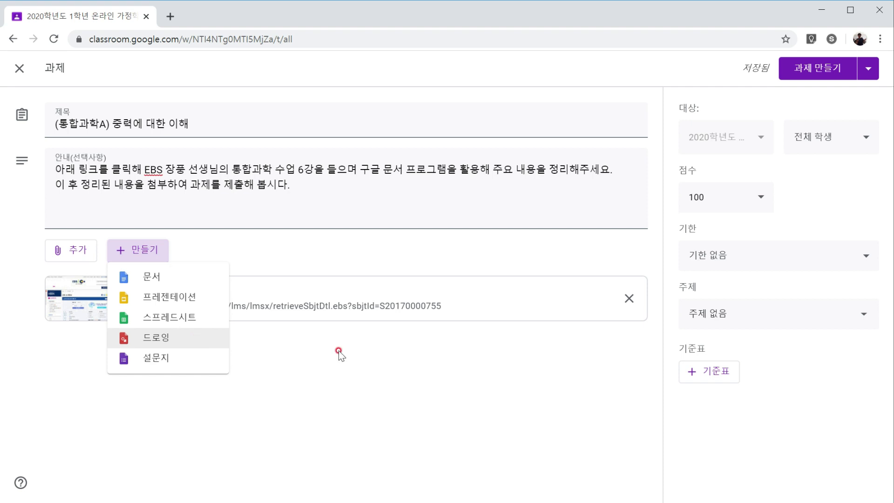
pyautogui.click(400, 357)
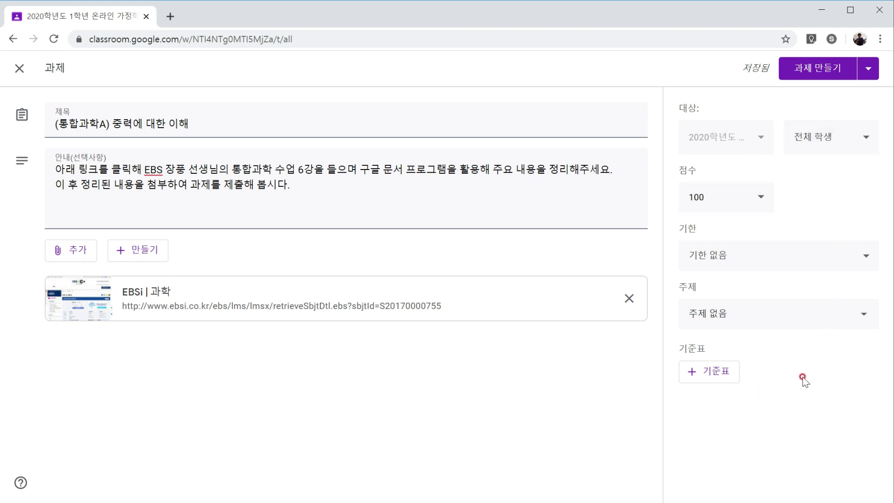
# Set the assignment's points to ungraded (미채점).
pyautogui.click(696, 193)
pyautogui.moveTo(700, 196); pyautogui.dragTo(688, 196)
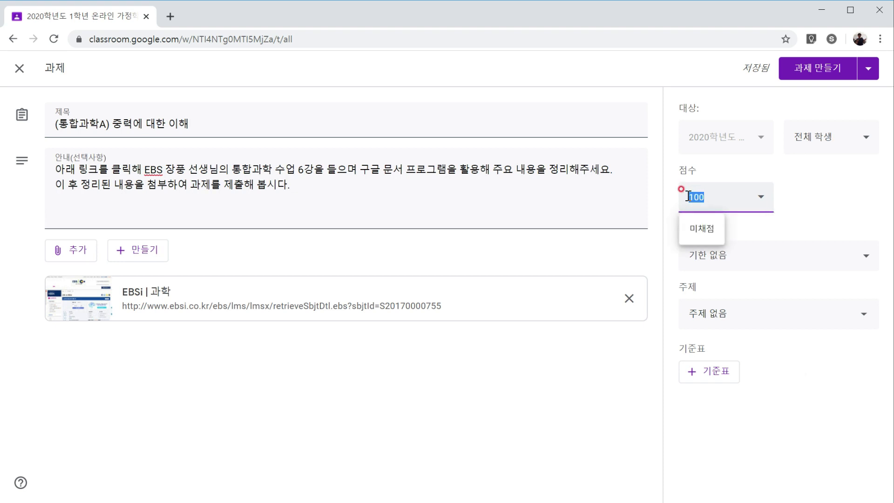
pyautogui.write('10')
pyautogui.write('100')
pyautogui.click(705, 227)
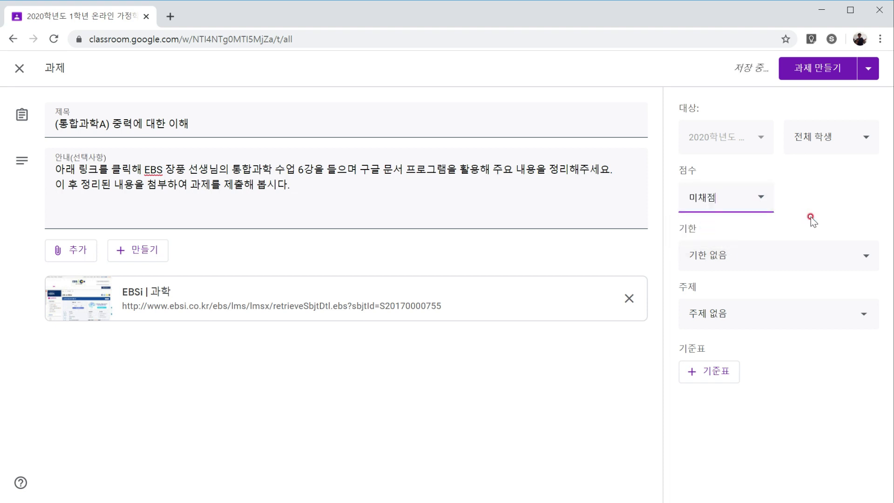
# Set the assignment's due date to 20 March 2020.
pyautogui.click(862, 256)
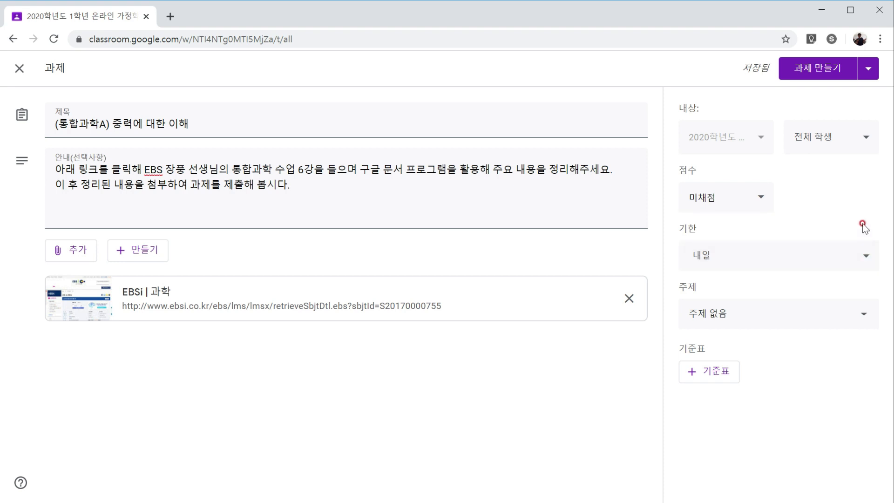
pyautogui.click(865, 259)
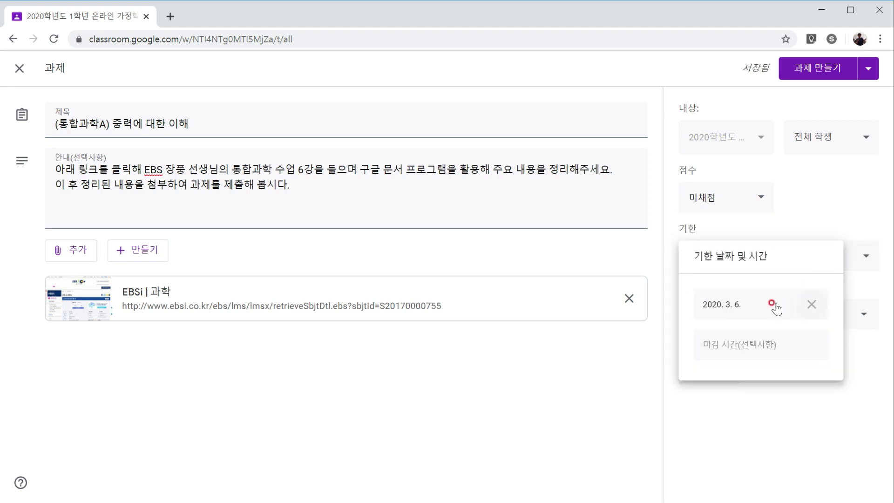
pyautogui.click(752, 306)
pyautogui.click(804, 404)
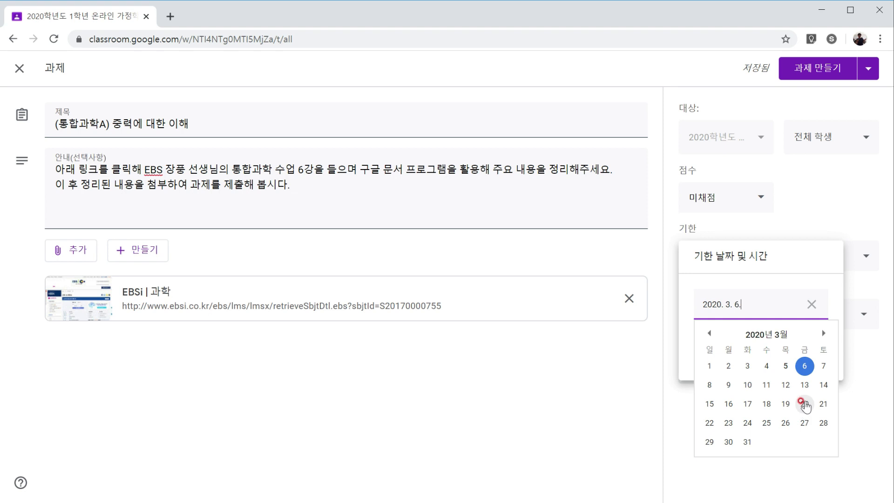
pyautogui.click(747, 410)
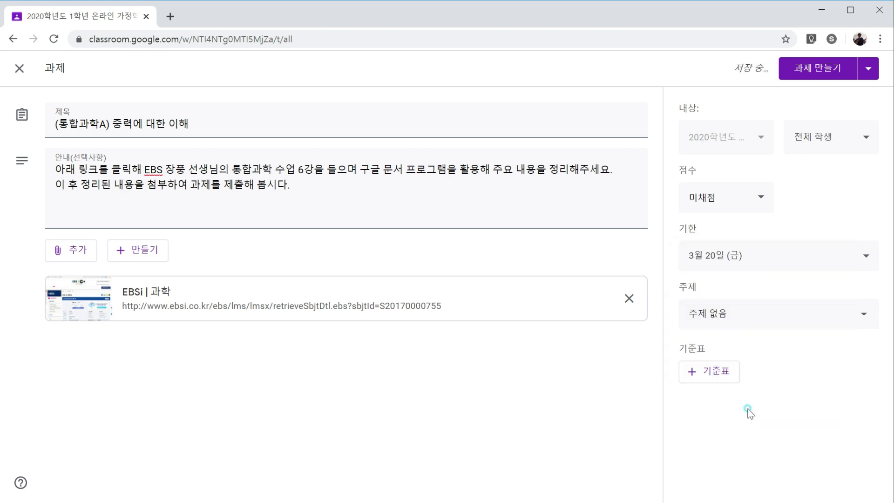
# File the assignment under the topic "5. 통합과학/과학탐구실험" and publish it to the class.
pyautogui.click(747, 313)
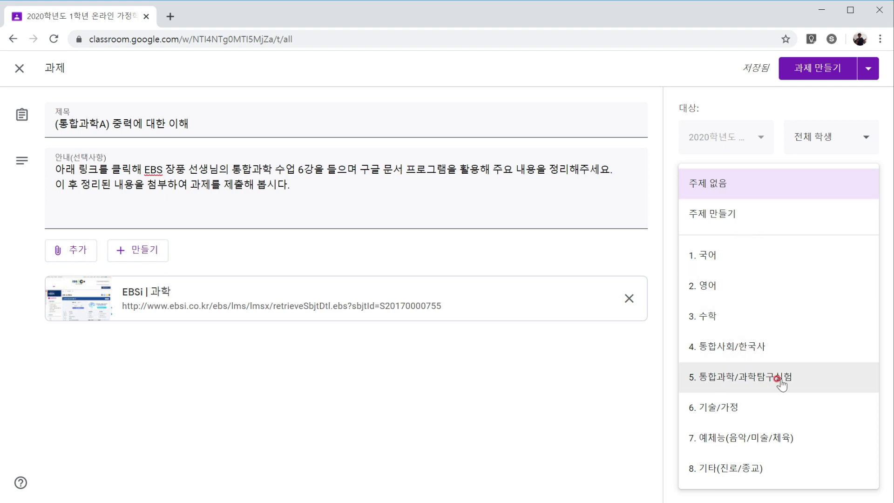
pyautogui.click(807, 382)
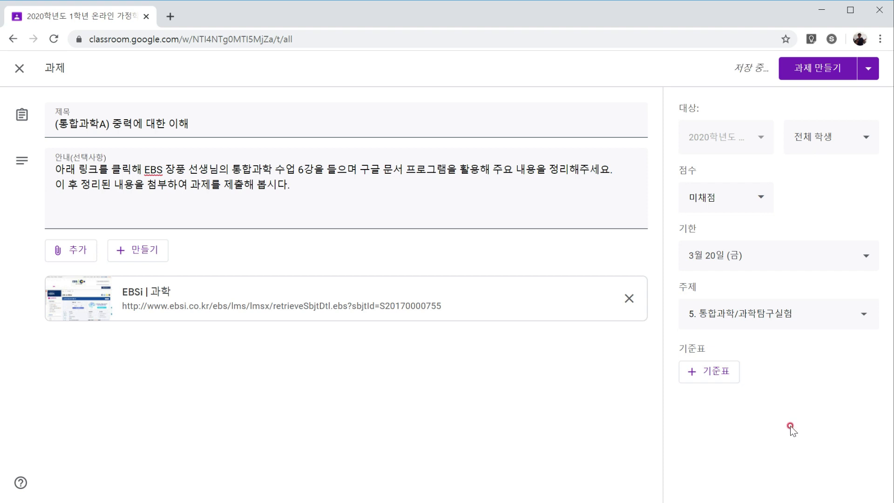
pyautogui.click(829, 74)
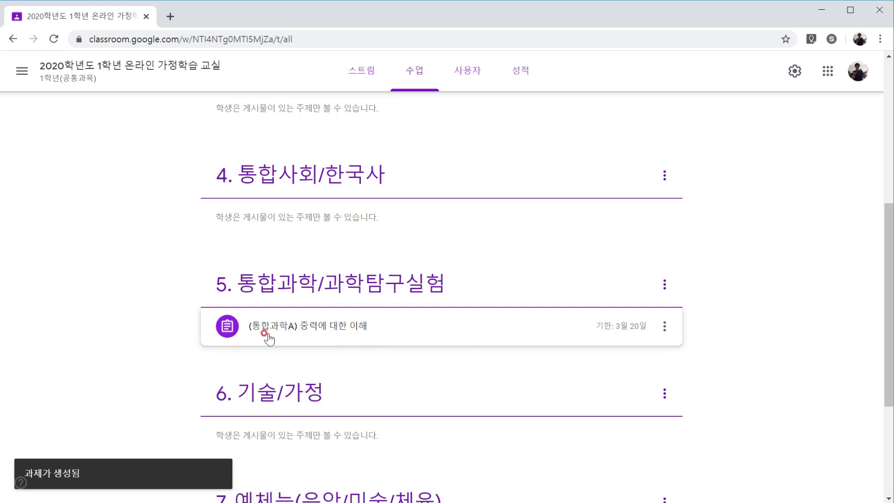
pyautogui.scroll(7, 479, 336)
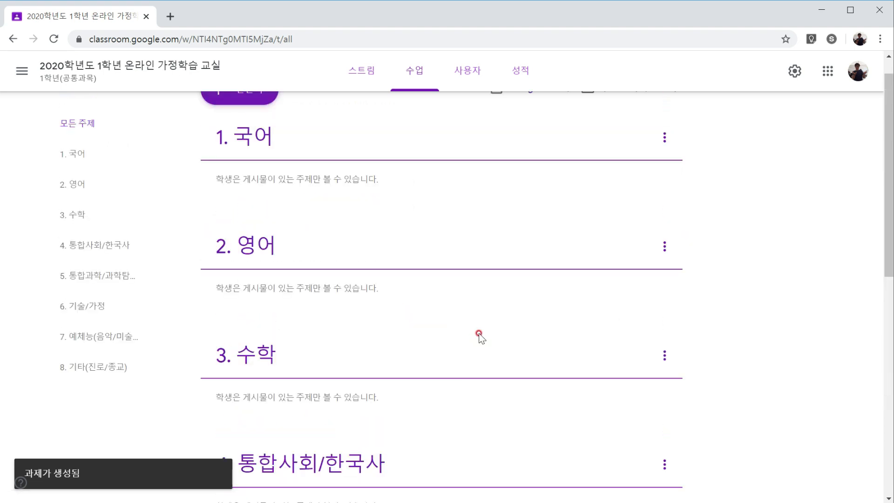
# Create a new quiz assignment (퀴즈 과제) in the class's coursework.
pyautogui.scroll(-3, 741, 267)
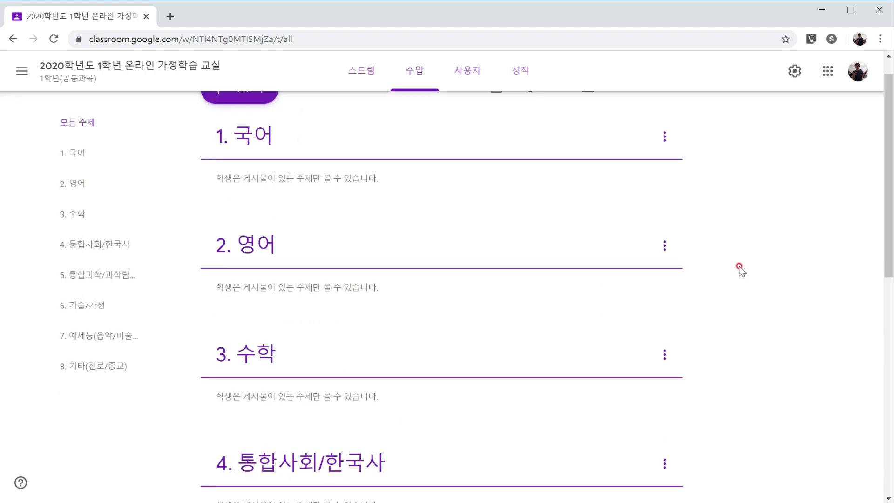
pyautogui.scroll(3, 454, 126)
pyautogui.click(219, 118)
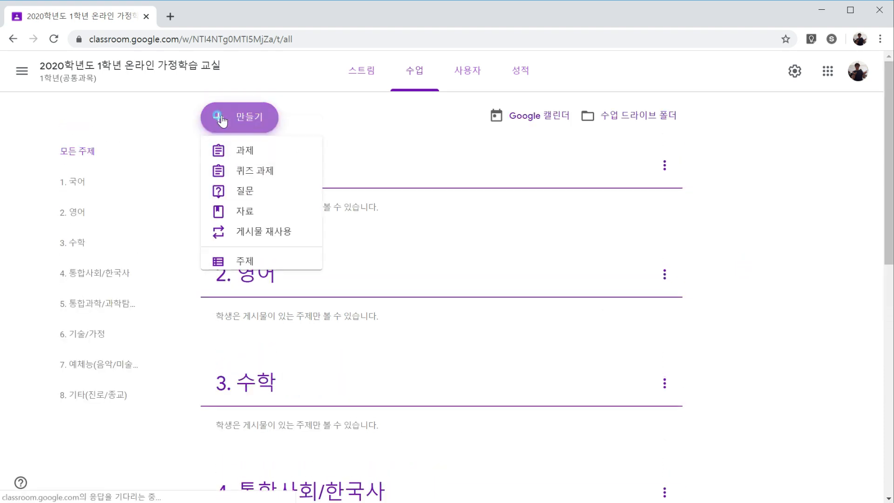
pyautogui.click(294, 175)
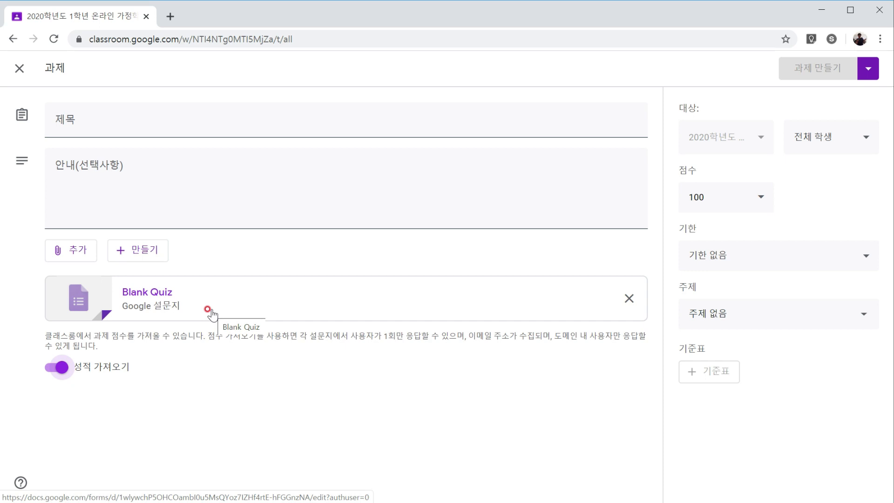
# Title the quiz assignment "(통합과학A) 중력에 관한 형성평가".
pyautogui.click(88, 114)
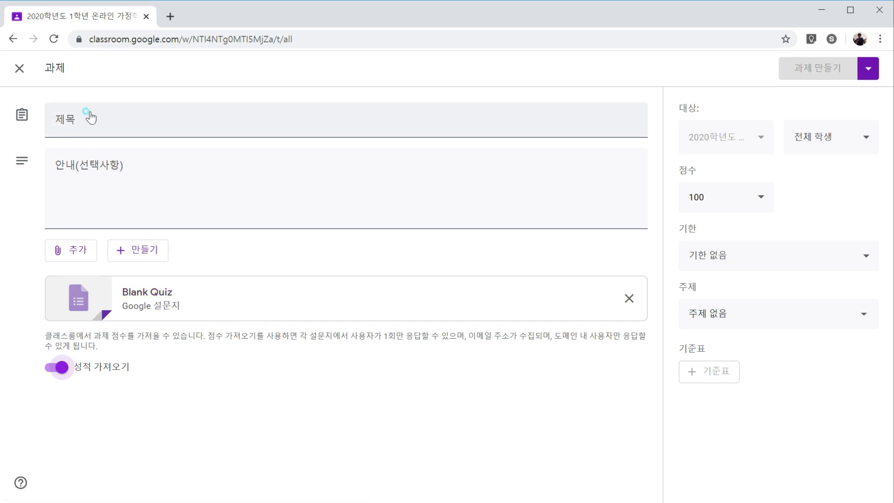
pyautogui.write('(통합과학')
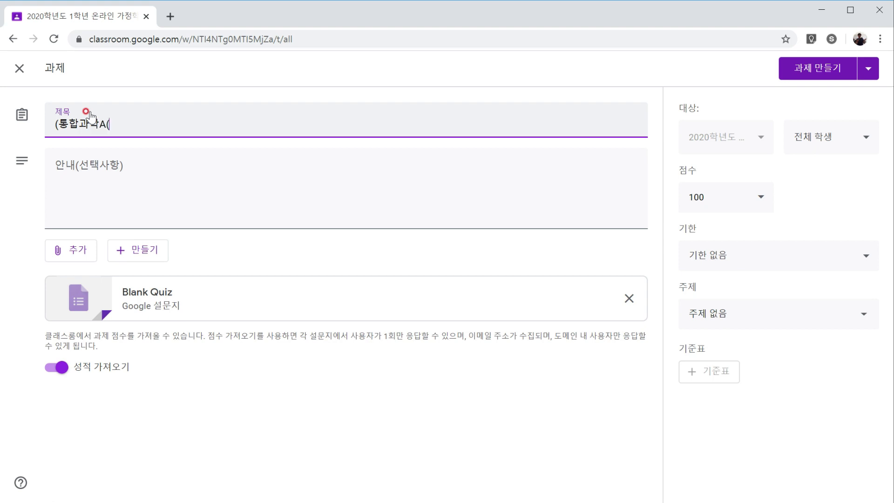
pyautogui.write('A) 중력에 관해')
pyautogui.write(' 형ㅎ')
pyautogui.write('평가')
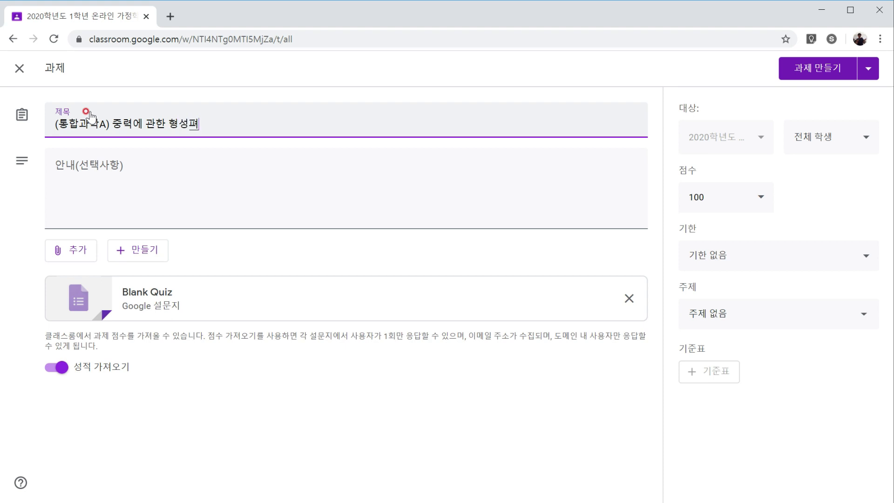
# Enter the assignment instructions "아래의 설문지를 클릭하여 형성평가 문제를 해결하시기 바랍니다.".
pyautogui.click(122, 176)
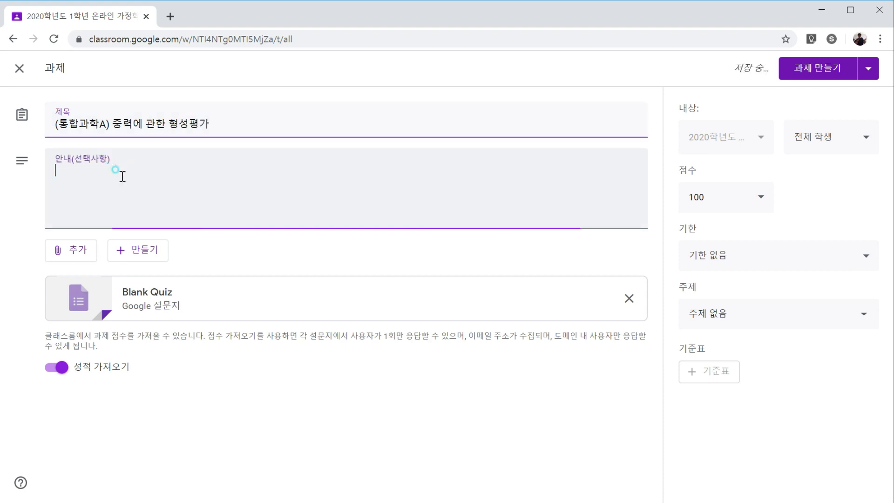
pyautogui.write('아래의 ')
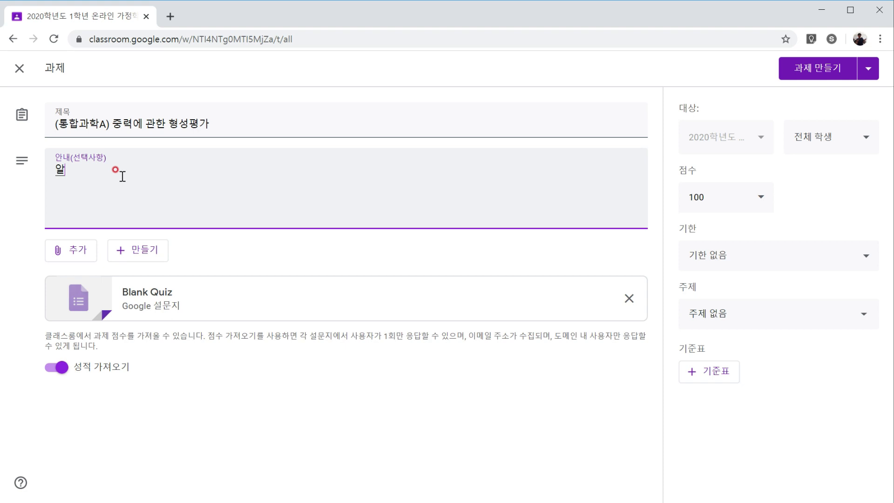
pyautogui.write('설문지를 클릭하여 ㅅ')
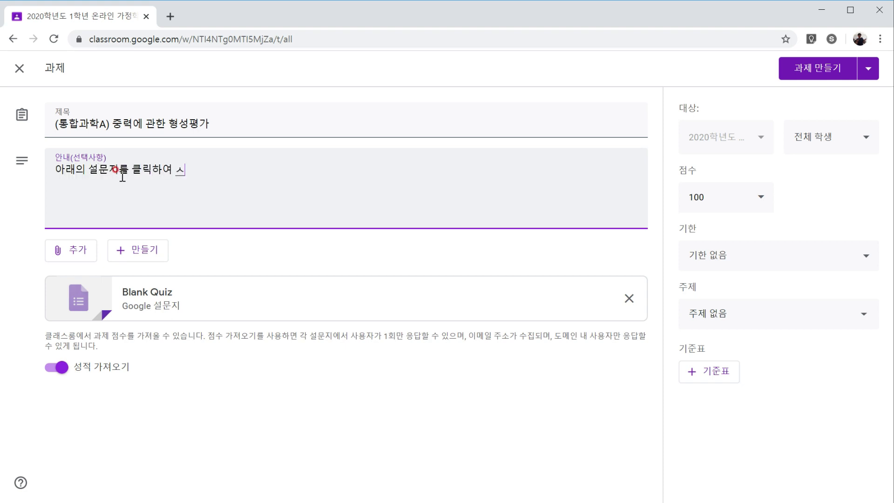
pyautogui.write('성평가 ㅁ문제를 해결하시기 발랍니다.')
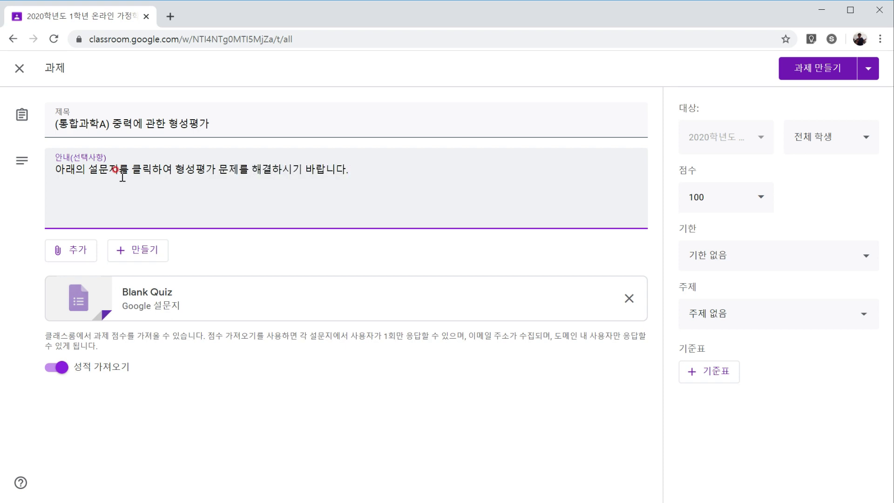
pyautogui.click(216, 395)
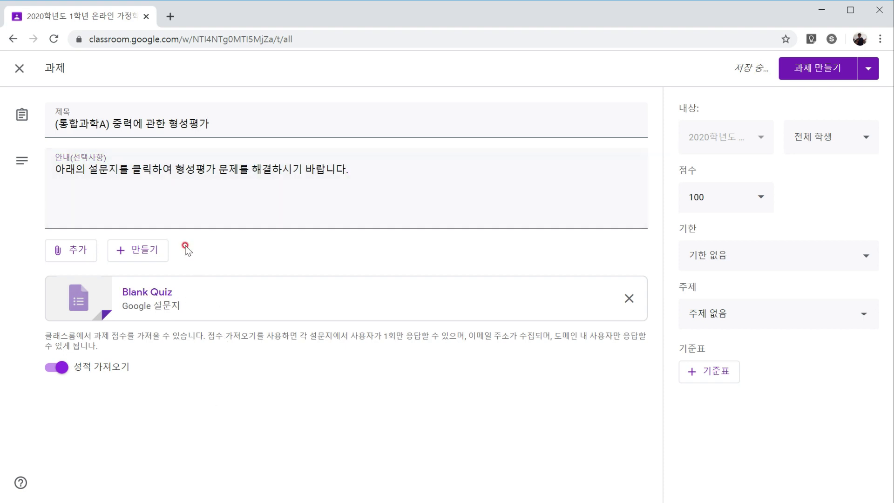
# Open the attached Blank Quiz in Google Forms and set the form's title to "중력에 관한 형성평가".
pyautogui.click(158, 302)
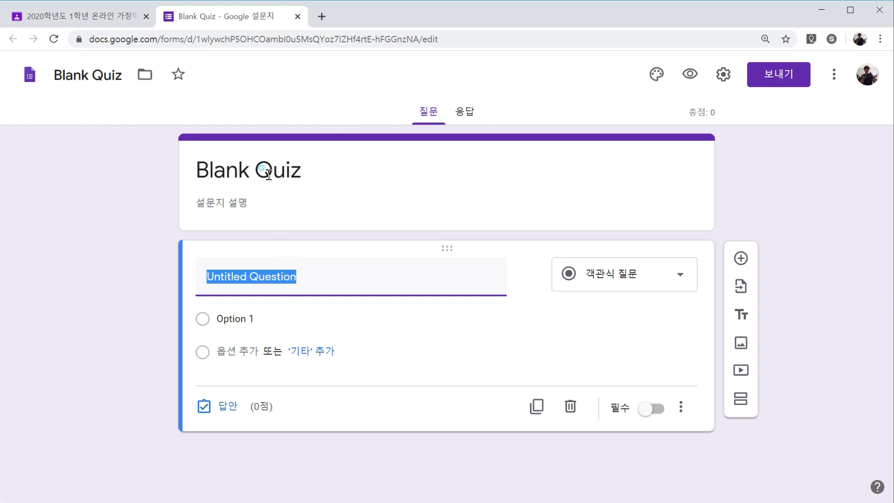
pyautogui.click(333, 179)
pyautogui.write('중')
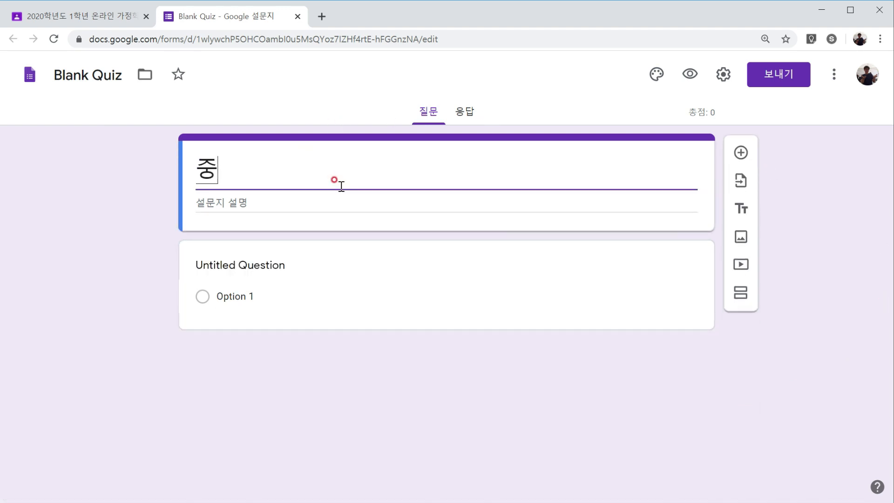
pyautogui.write('력에 관한 형성평가')
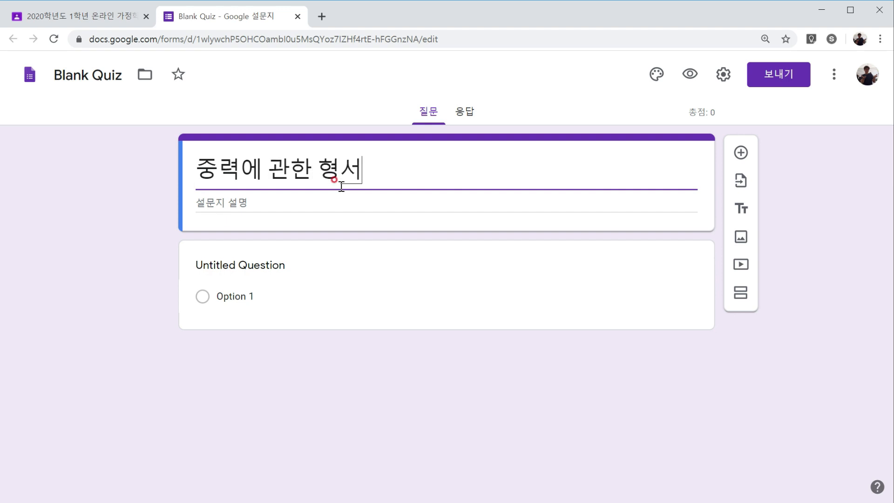
pyautogui.click(152, 228)
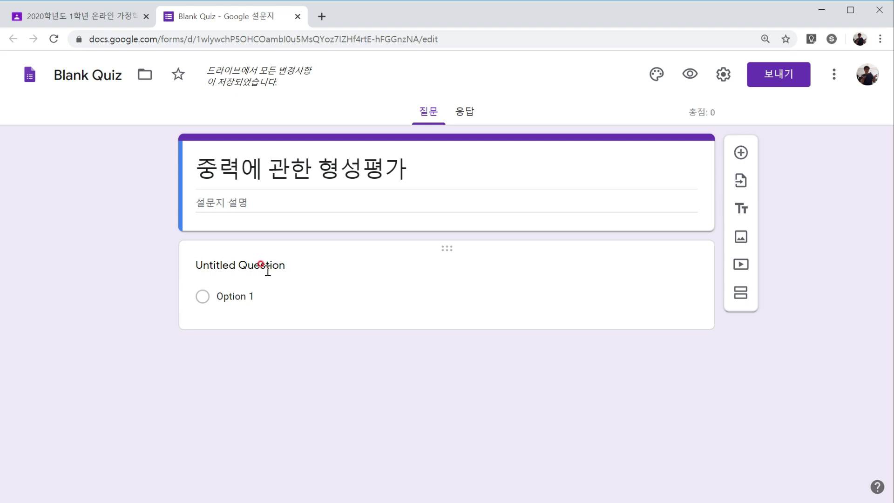
# Replace the untitled question's text with "1. 중력에 관한 문제.....".
pyautogui.click(347, 265)
pyautogui.write('1')
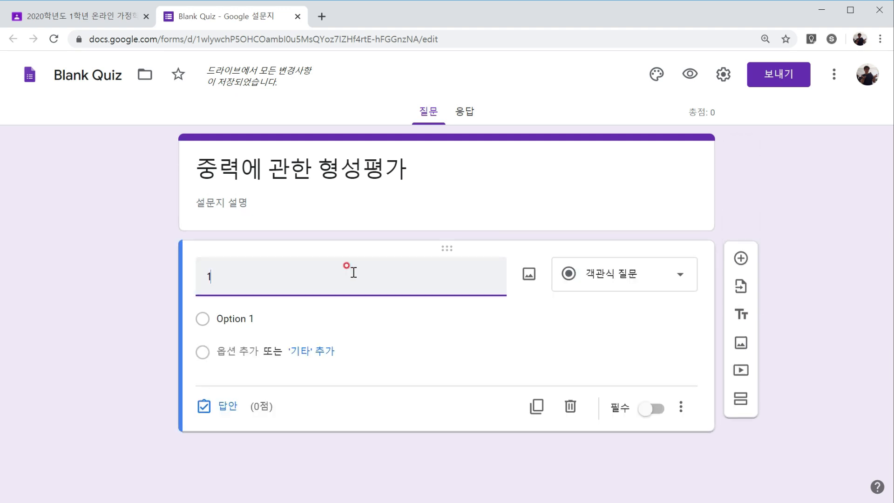
pyautogui.write('. 중력에 과ㄴ한 문제.....')
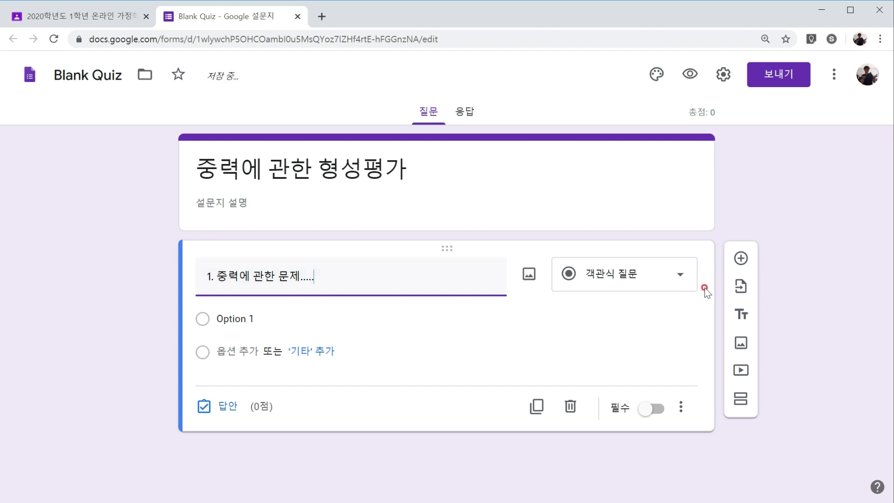
# Give question 1 three answer options: "중력은.....", "중력은.....2" and "중력은.....3".
pyautogui.click(243, 318)
pyautogui.write('ㅂ')
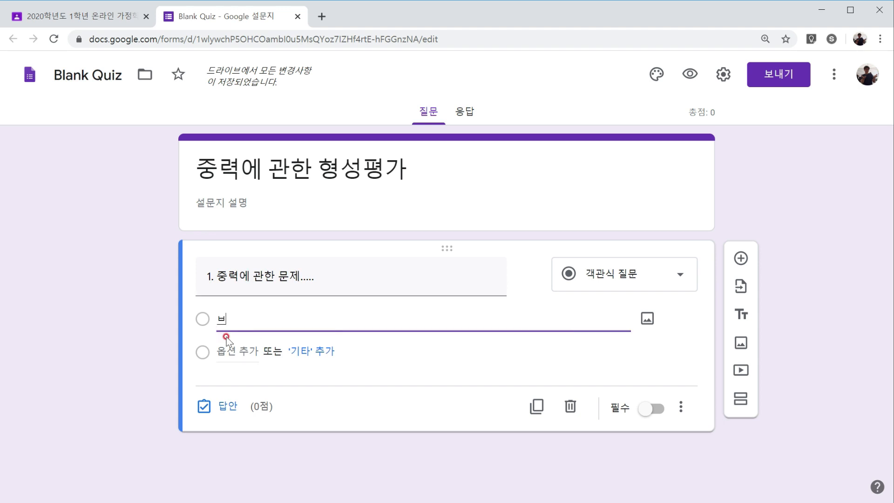
pyautogui.write('중력은.....')
pyautogui.click(227, 351)
pyautogui.write('중려ㄱ은')
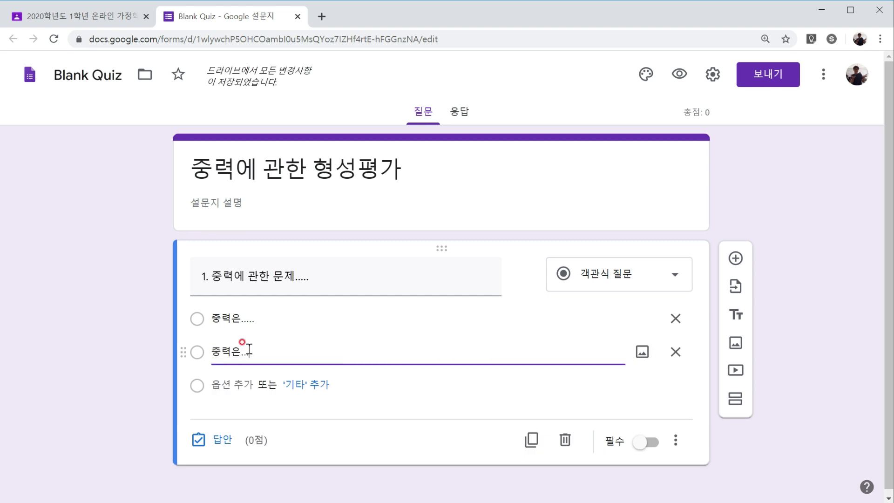
pyautogui.click(247, 386)
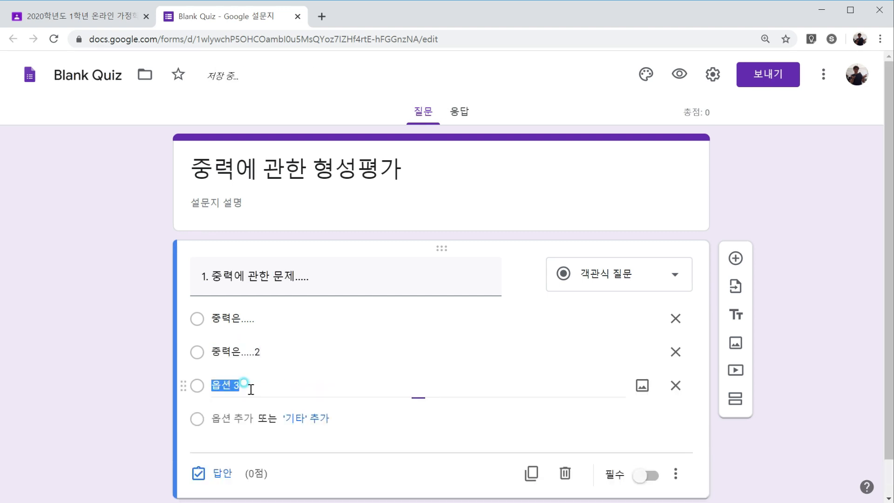
pyautogui.write('중력은.....3')
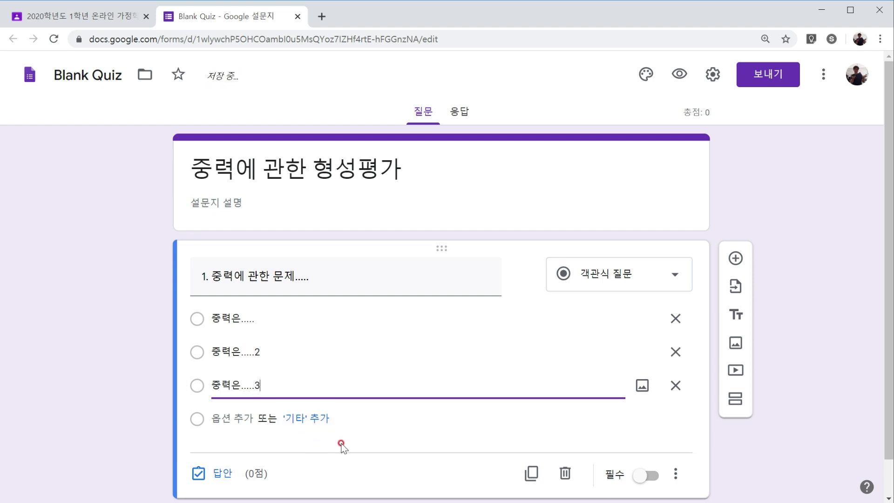
pyautogui.click(380, 437)
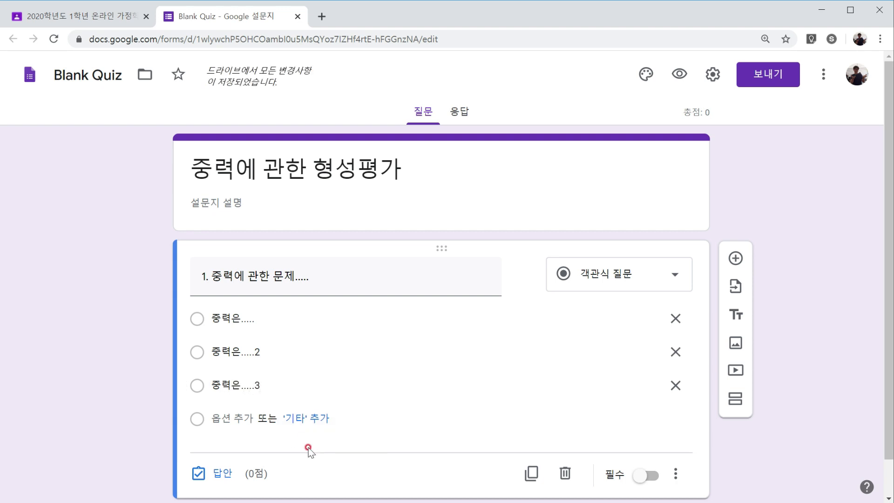
# Mark "중력은....." as question 1's correct answer in the answer key and make the question worth 10 points.
pyautogui.click(223, 473)
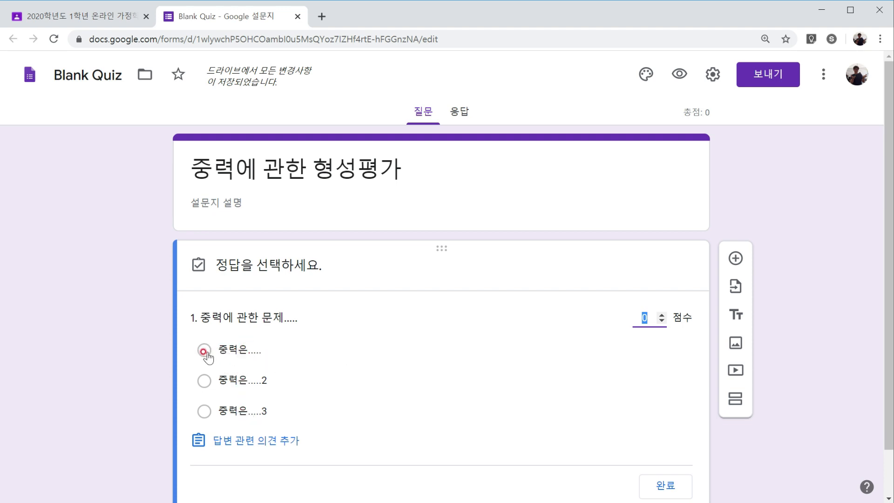
pyautogui.click(244, 353)
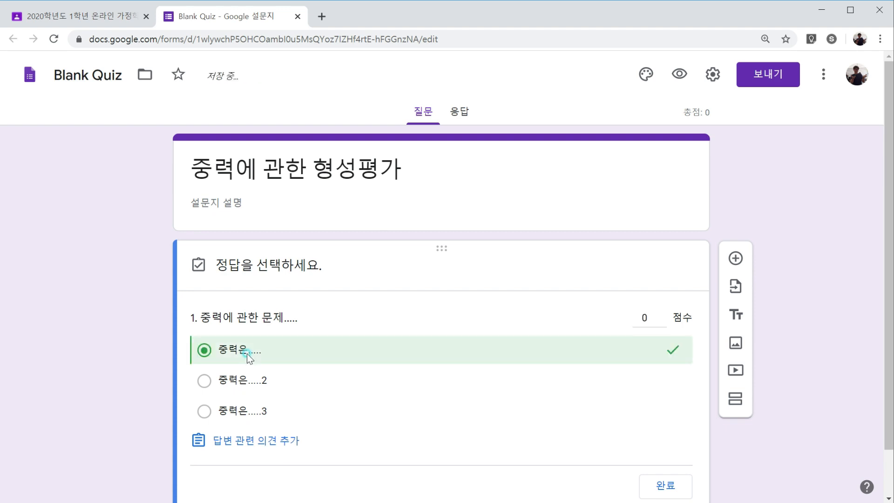
pyautogui.click(653, 315)
pyautogui.write('10')
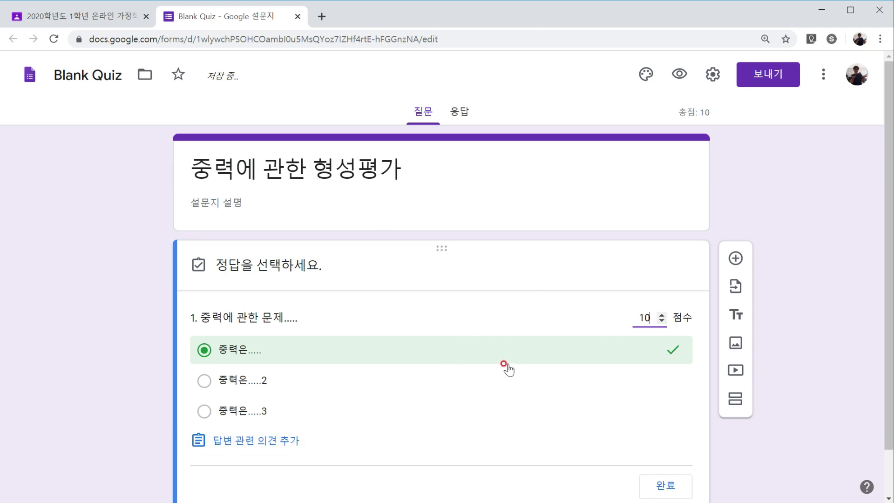
# Add the feedback "중력의 크기에 관한 식을 떠올려보세요." for incorrect answers to question 1.
pyautogui.click(247, 444)
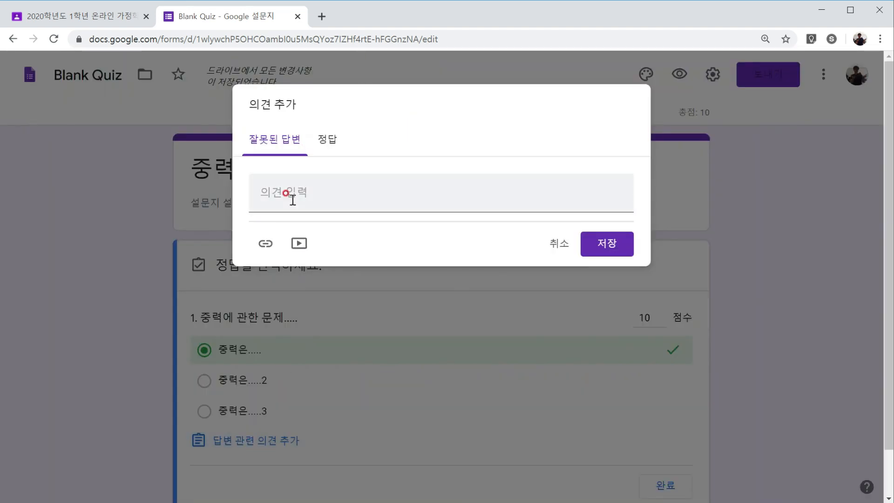
pyautogui.click(293, 207)
pyautogui.write('중력ㅇ의 크기에 ㅗㄴ하')
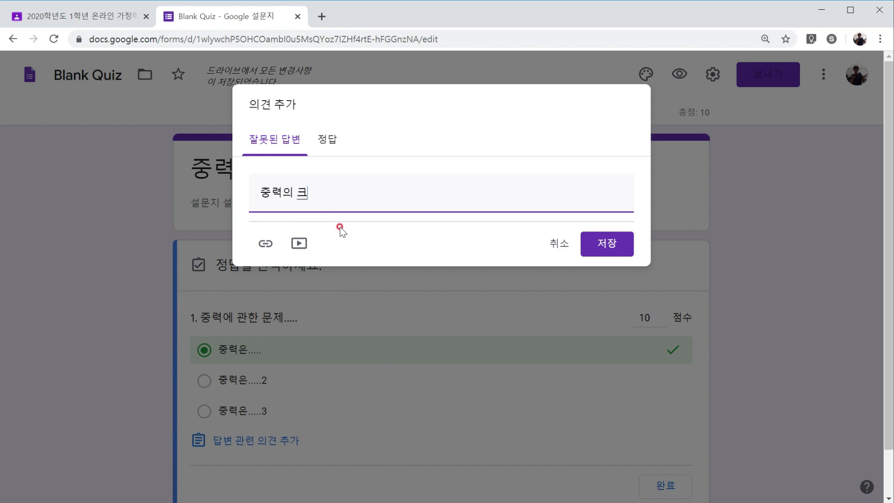
pyautogui.press('BackSpace')
pyautogui.press('BackSpace')
pyautogui.press('BackSpace')
pyautogui.write('관한 식을 떠올려보세요.')
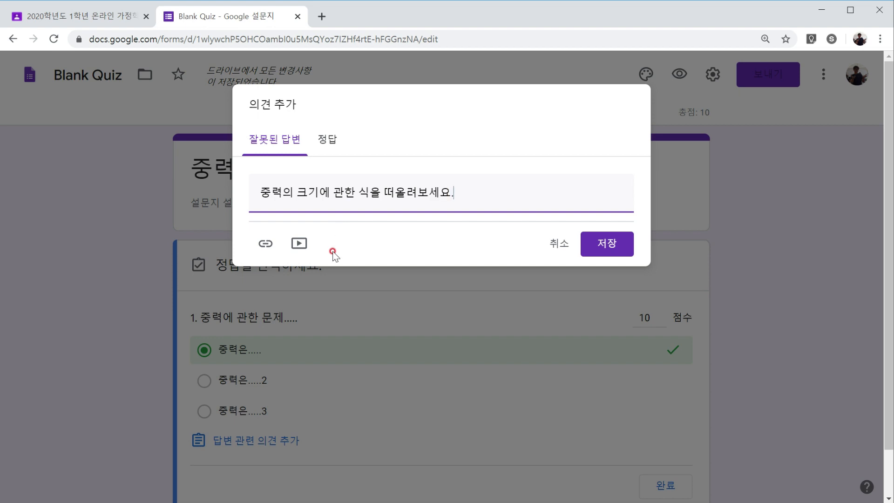
# Add the feedback "축하합니다." for correct answers to question 1 and save the feedback.
pyautogui.click(329, 138)
pyautogui.click(397, 180)
pyautogui.write('축ㅎ')
pyautogui.write('니다.')
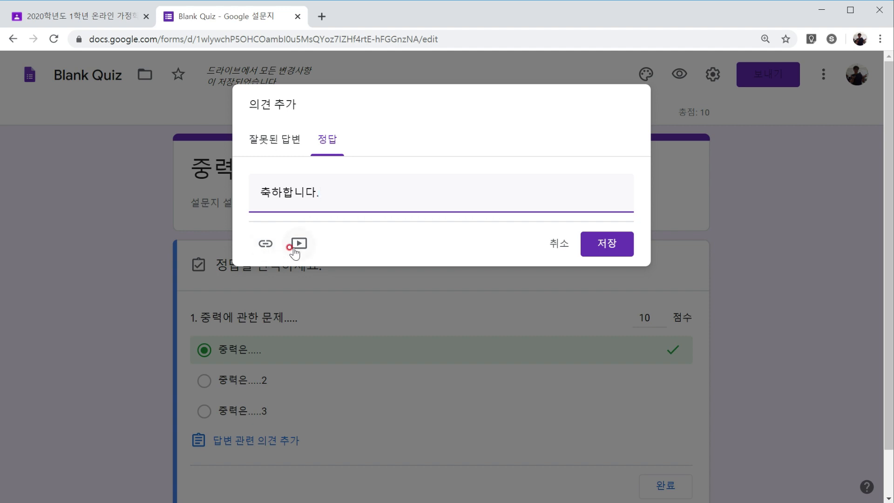
pyautogui.click(623, 246)
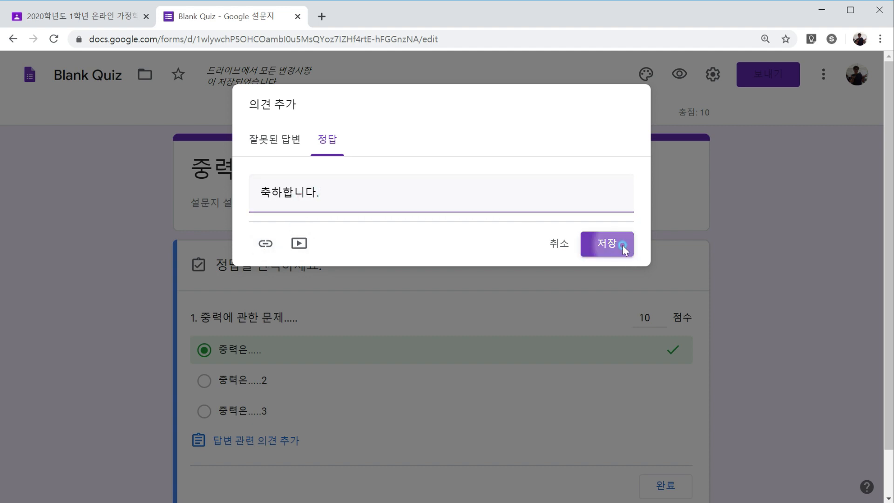
# Add a second quiz question with the text "2. 중력에대해 설명하시오.".
pyautogui.scroll(-1, 485, 342)
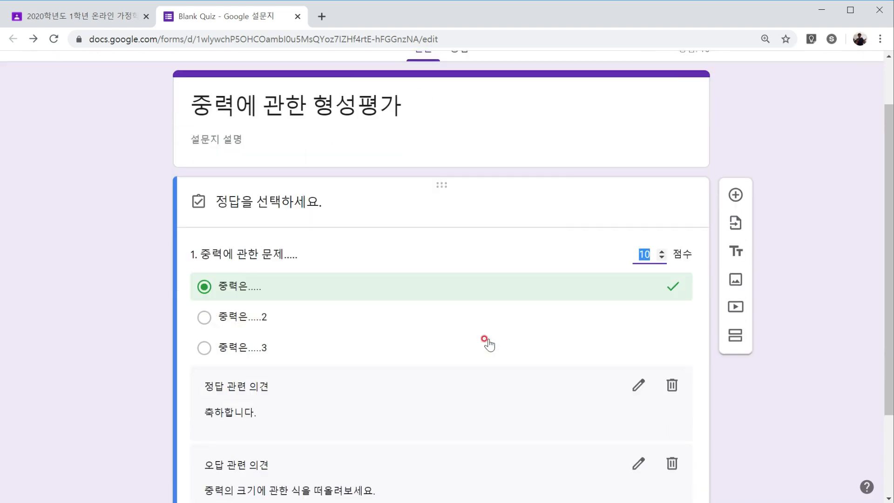
pyautogui.scroll(-2, 488, 344)
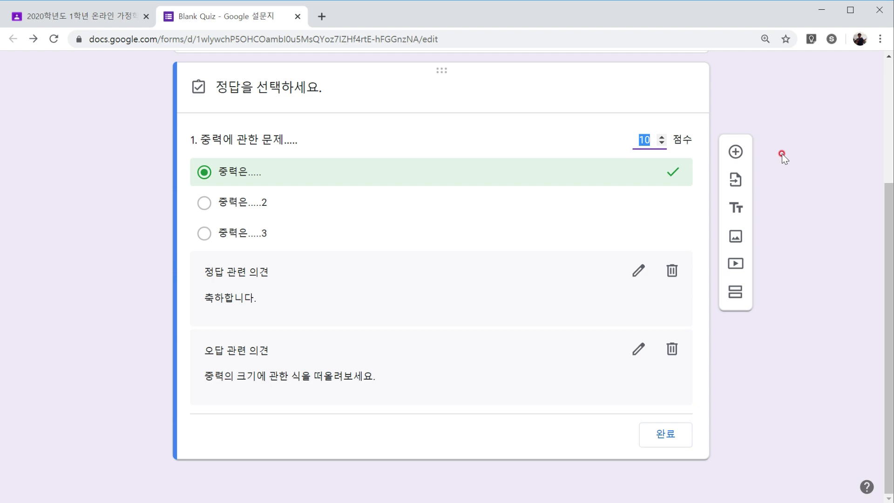
pyautogui.click(741, 155)
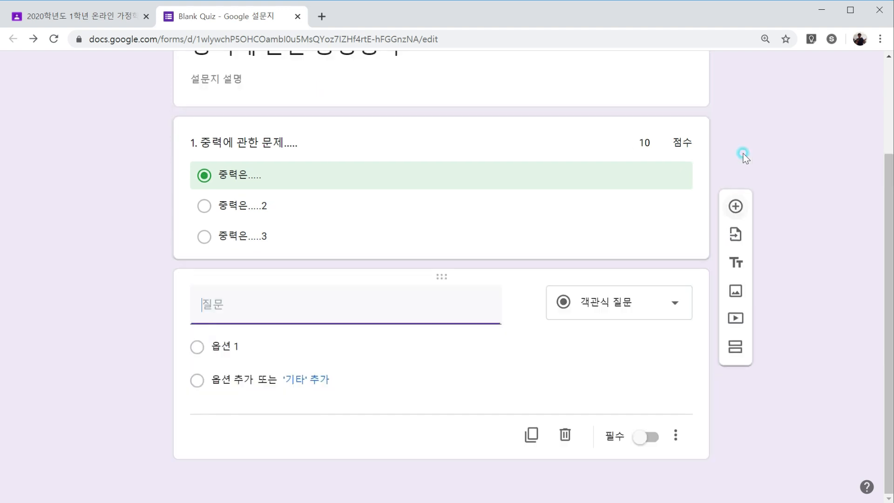
pyautogui.write('2')
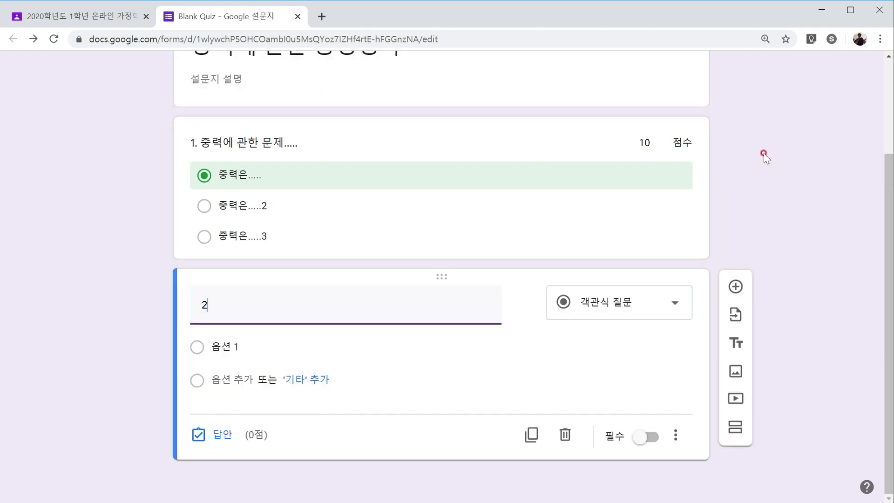
pyautogui.write('. 중려')
pyautogui.write('력에대해 ')
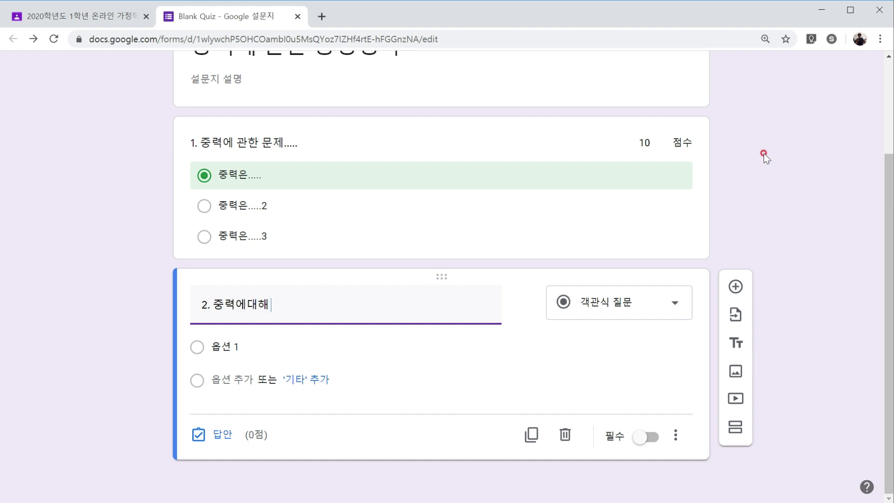
pyautogui.write('설명하시오.')
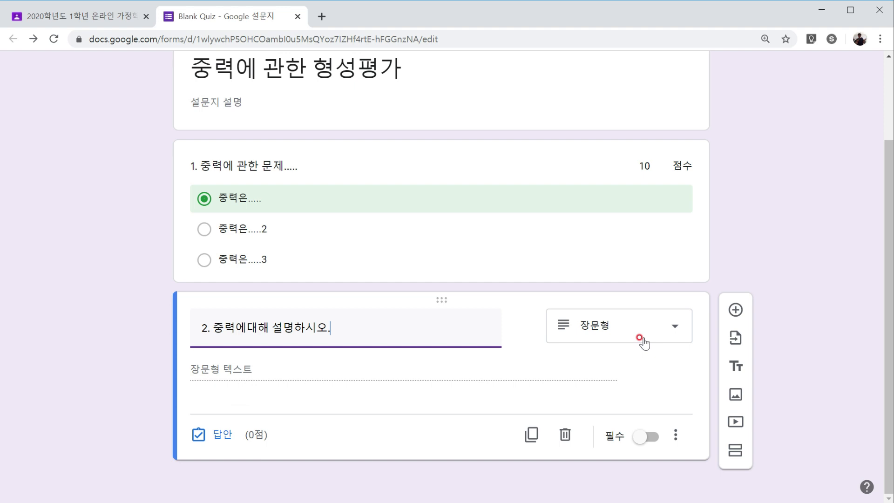
# Switch question 2's answer type to multiple choice (객관식 질문) and back to long answer (장문형).
pyautogui.click(668, 332)
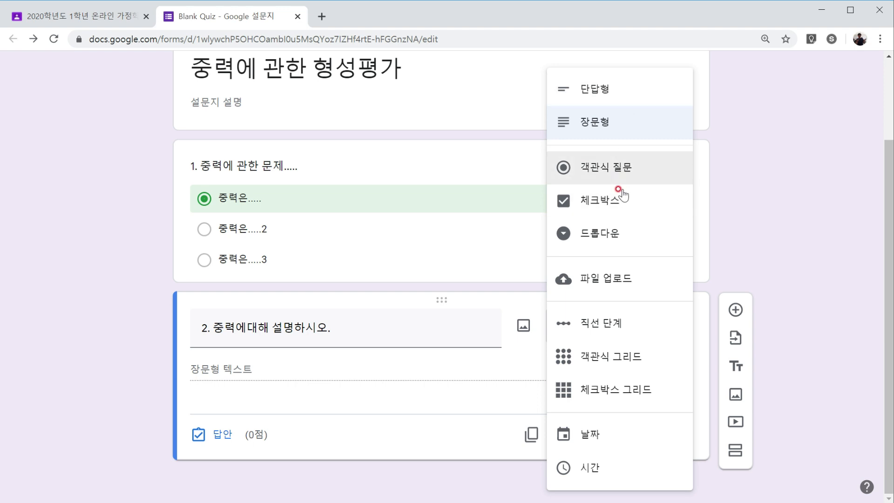
pyautogui.click(621, 174)
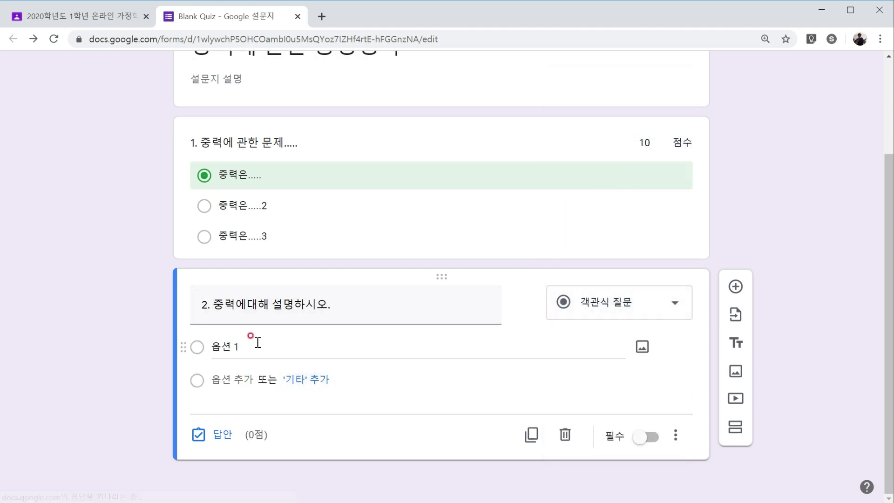
pyautogui.click(590, 312)
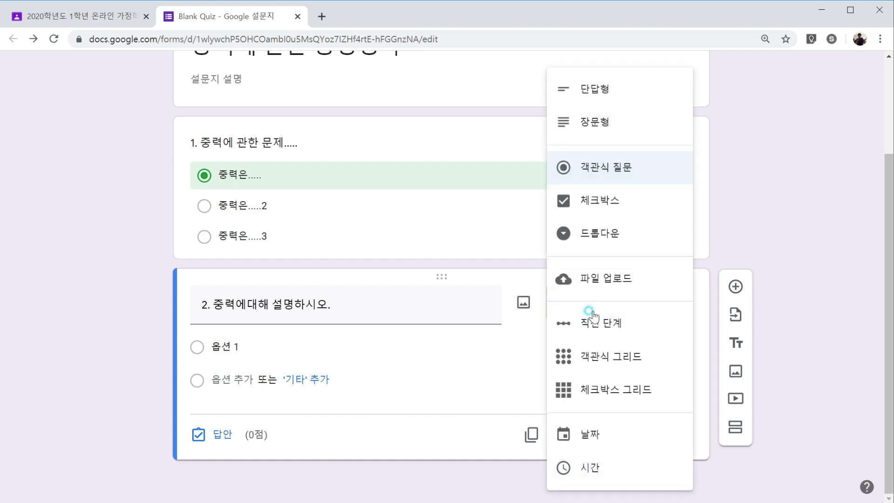
pyautogui.click(616, 125)
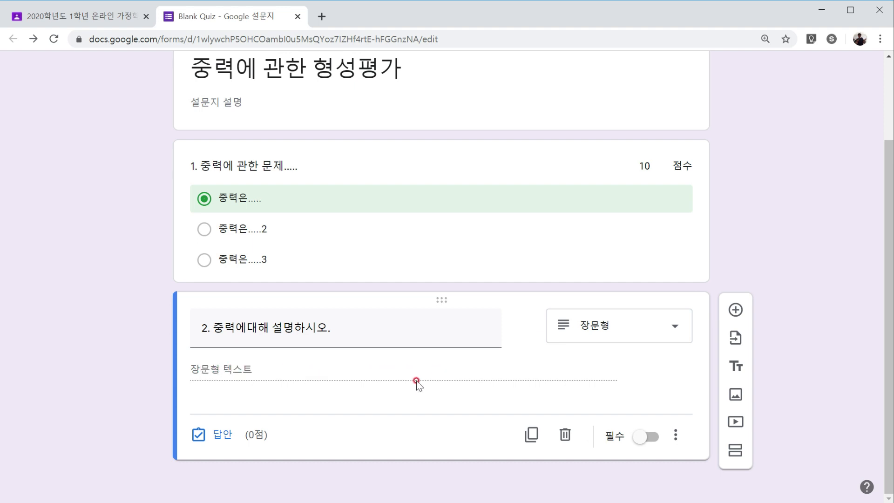
# Add the answer feedback "자신의 생각을 표현하시오." to question 2, save it and finish the answer key.
pyautogui.click(214, 434)
pyautogui.click(238, 396)
pyautogui.click(366, 168)
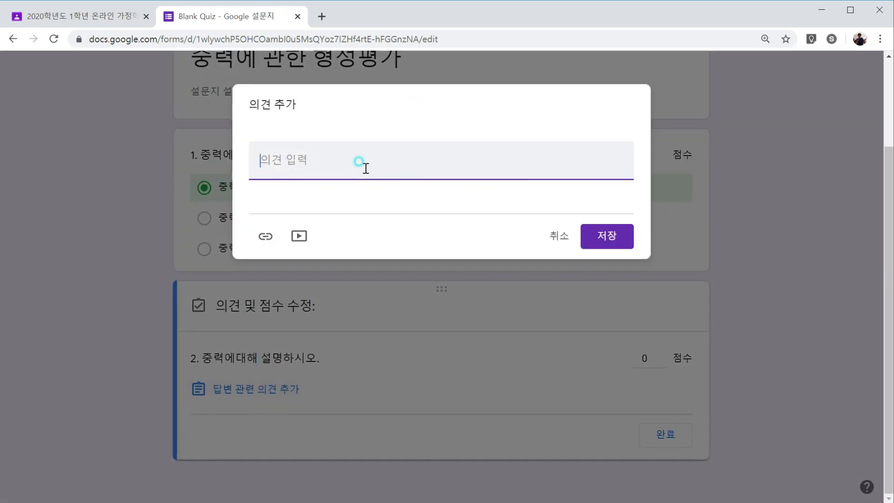
pyautogui.write('자신의 ㅅ')
pyautogui.write('생각ㅇ')
pyautogui.write('을 표현하시오.')
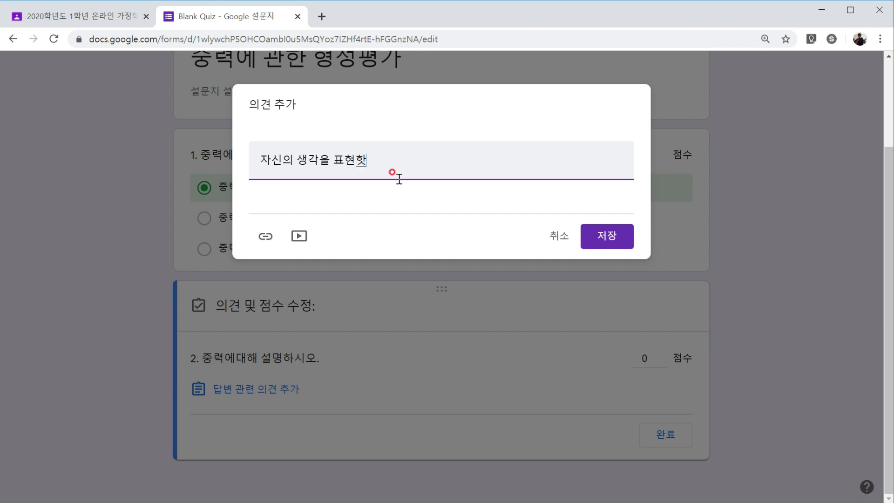
pyautogui.click(600, 238)
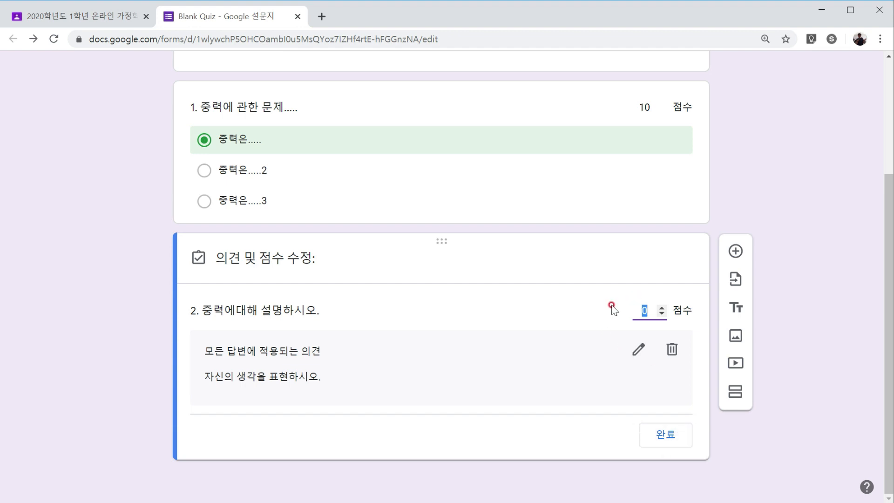
pyautogui.scroll(2, 679, 492)
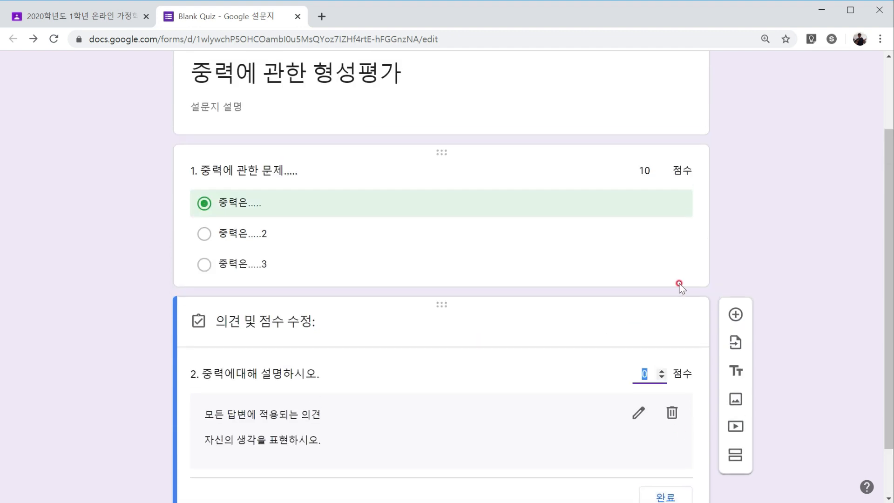
pyautogui.scroll(-2, 684, 325)
pyautogui.click(675, 436)
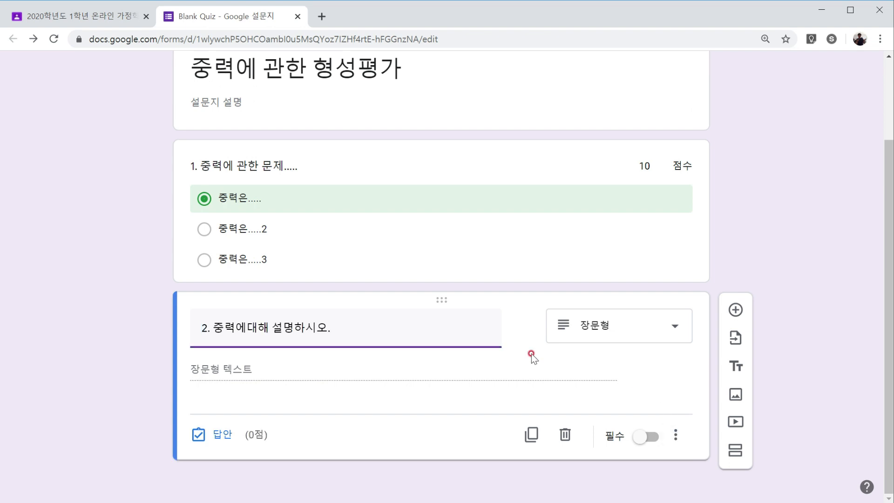
# Try the email address collection and one-response limit options in the form's general settings, and discard the changes.
pyautogui.scroll(1, 535, 303)
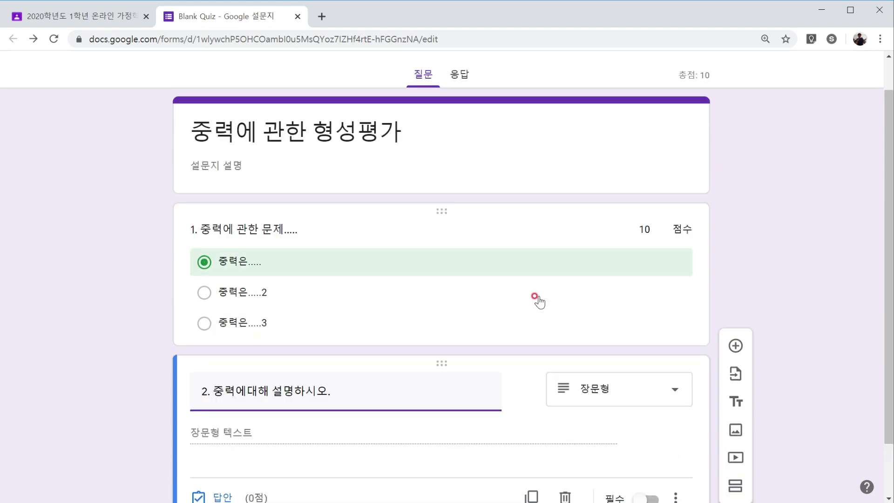
pyautogui.scroll(-1, 535, 301)
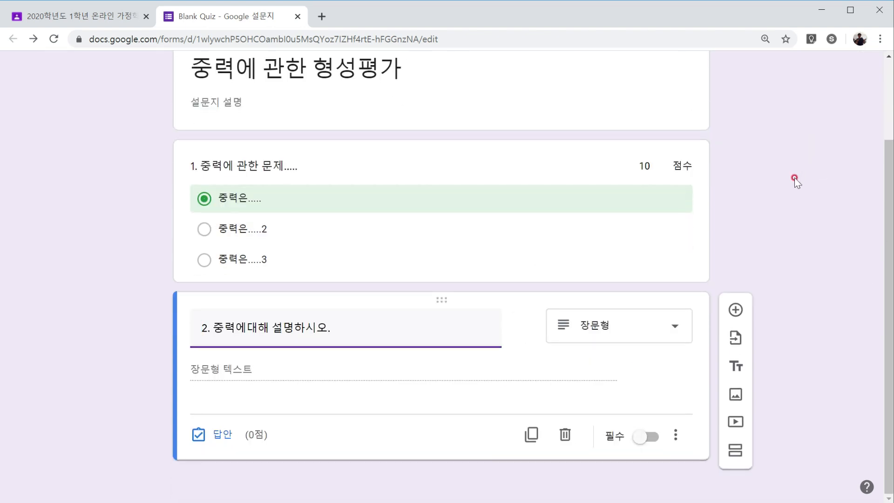
pyautogui.scroll(2, 794, 177)
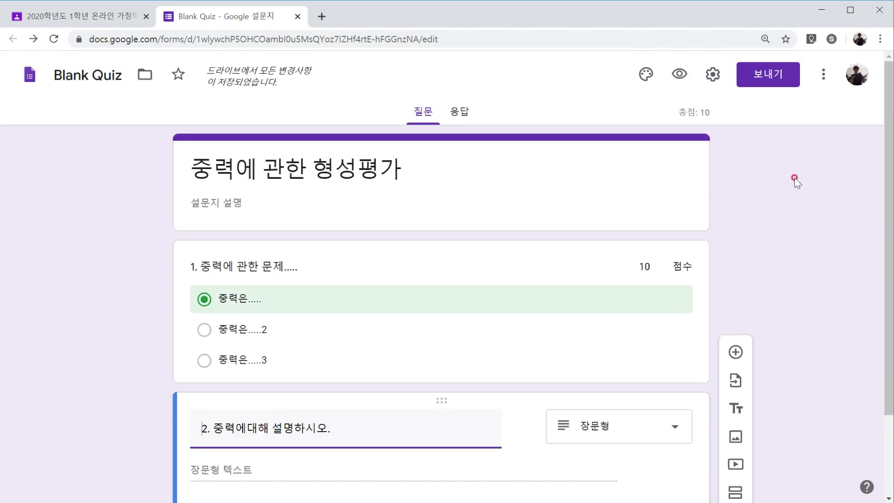
pyautogui.click(717, 77)
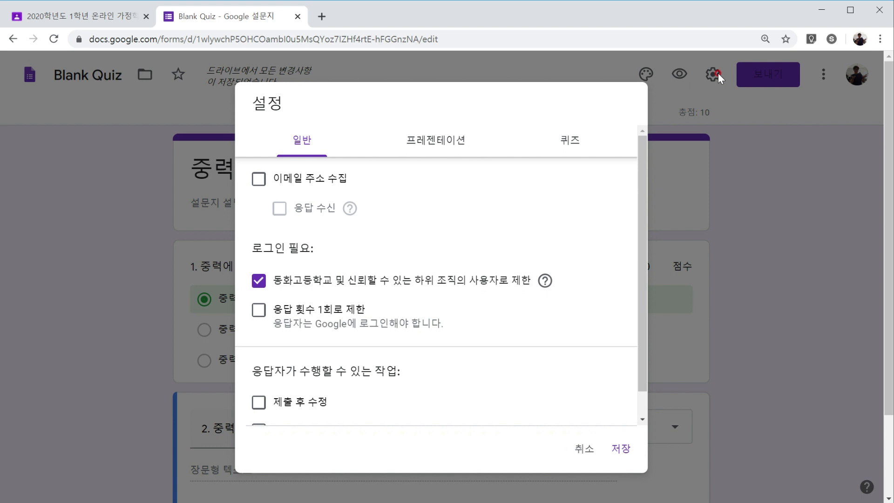
pyautogui.click(260, 181)
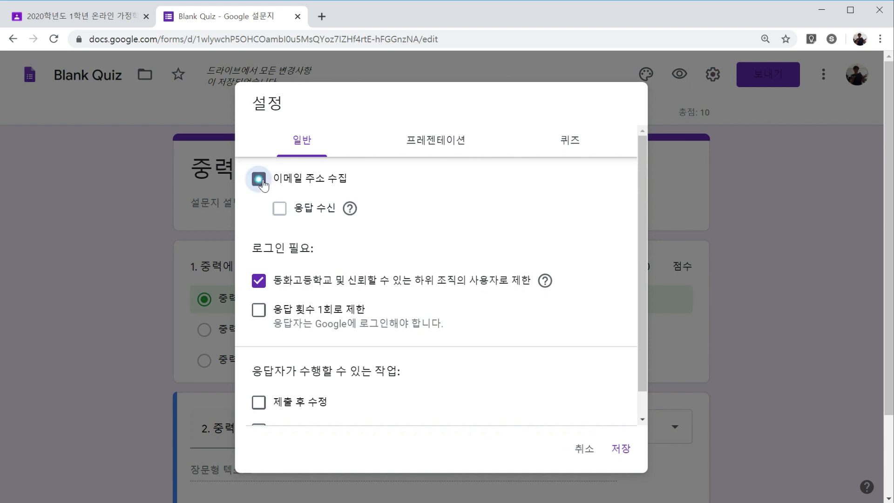
pyautogui.click(260, 180)
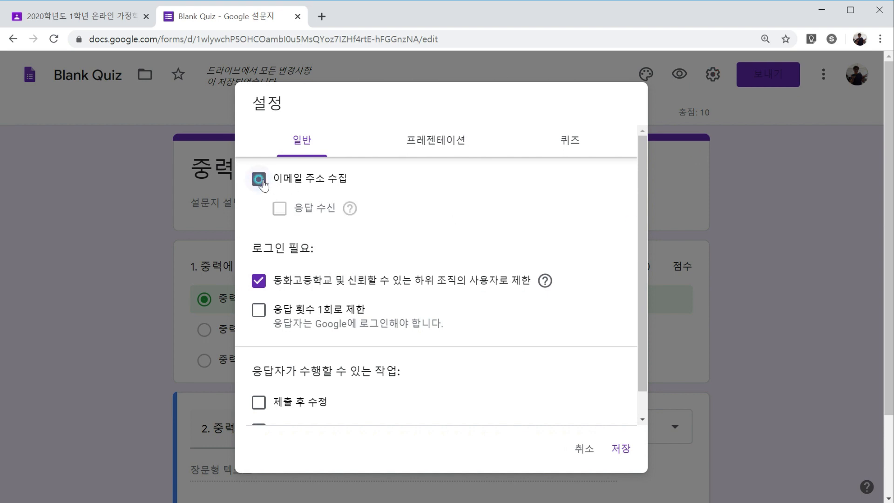
pyautogui.click(255, 312)
pyautogui.click(255, 312)
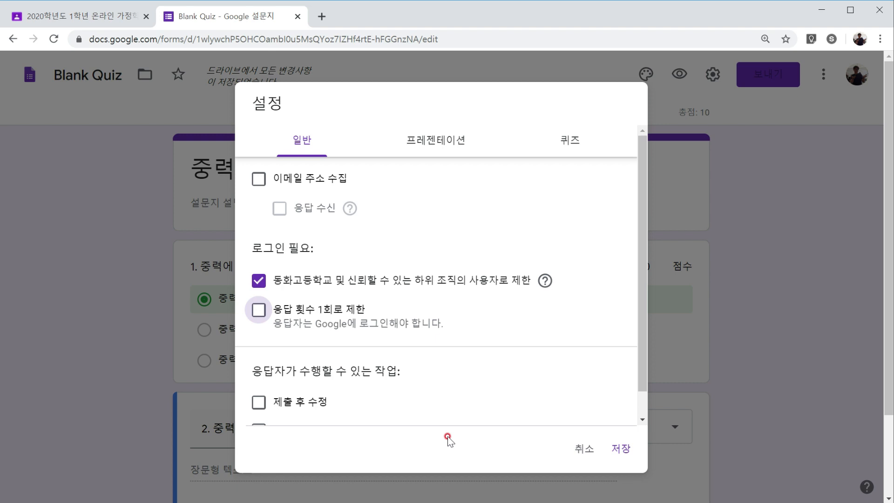
pyautogui.click(581, 450)
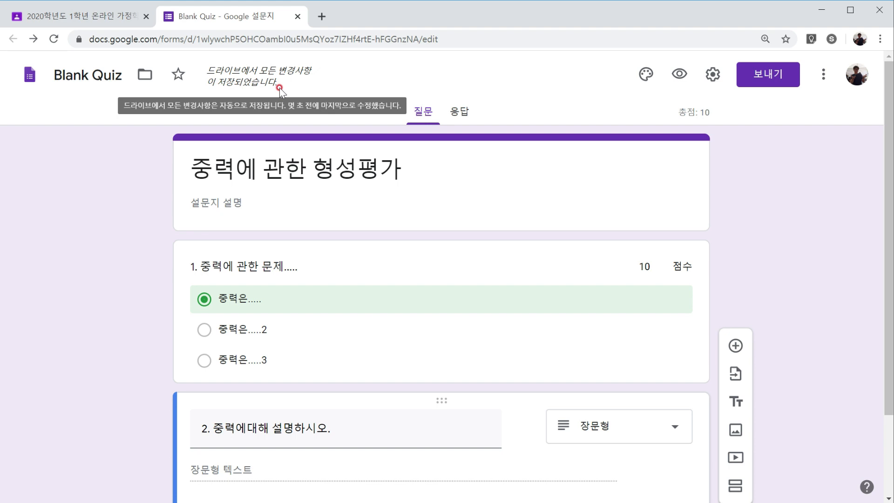
# Close the quiz form to return to the Google Classroom assignment and set its points to 20.
pyautogui.click(299, 15)
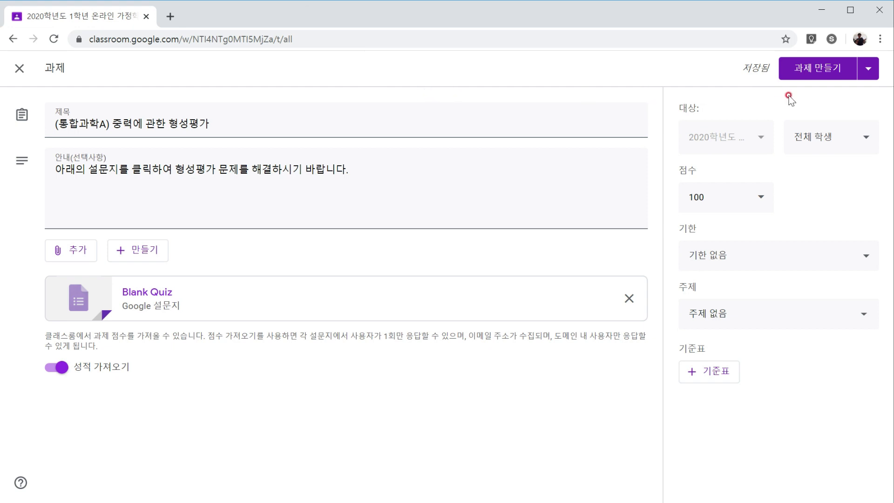
pyautogui.click(709, 197)
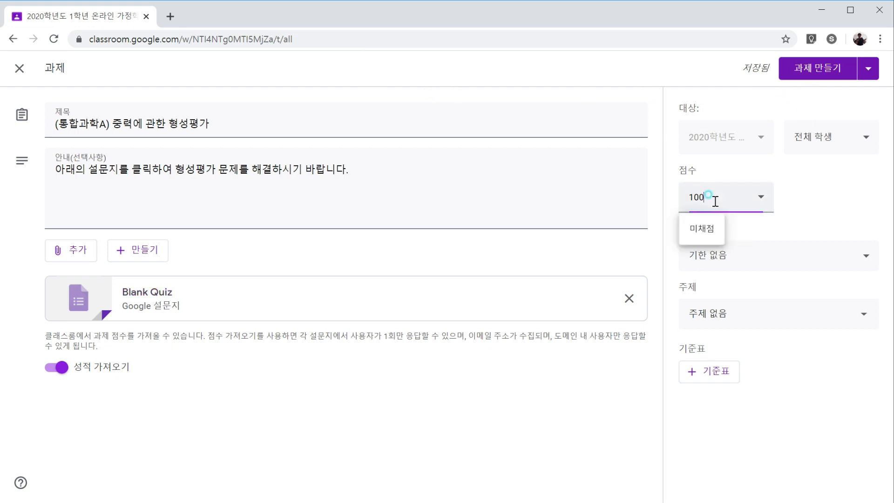
pyautogui.click(708, 196)
pyautogui.press('BackSpace')
# Set the assignment's due date to 20 March 2020.
pyautogui.click(776, 247)
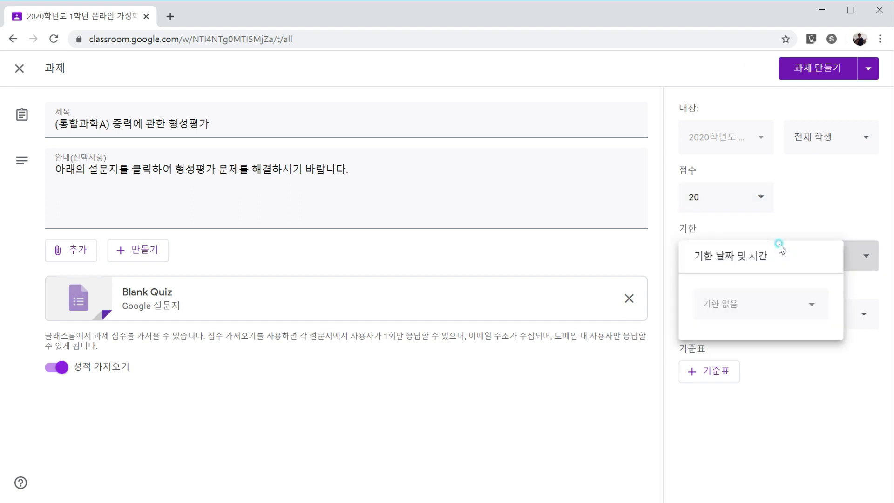
pyautogui.click(799, 304)
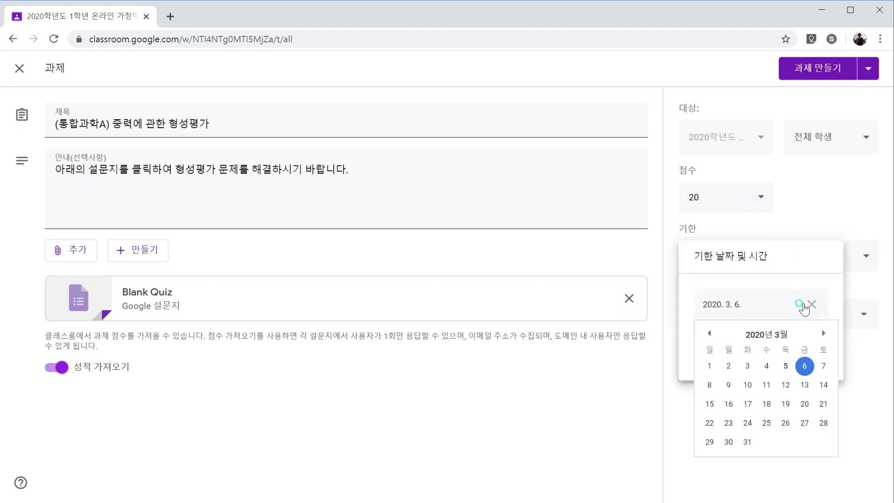
pyautogui.click(809, 406)
pyautogui.click(801, 419)
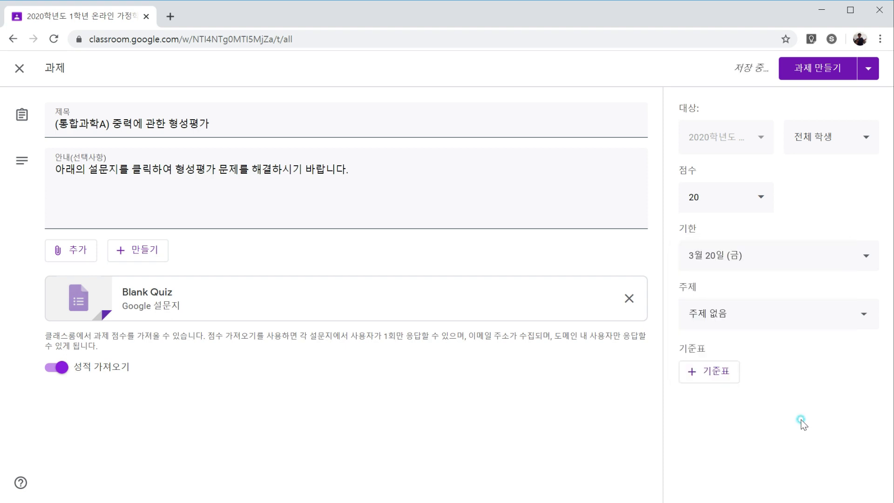
# Assign the topic "5. 통합과학/과학탐구실험" to the quiz assignment and publish it.
pyautogui.click(765, 318)
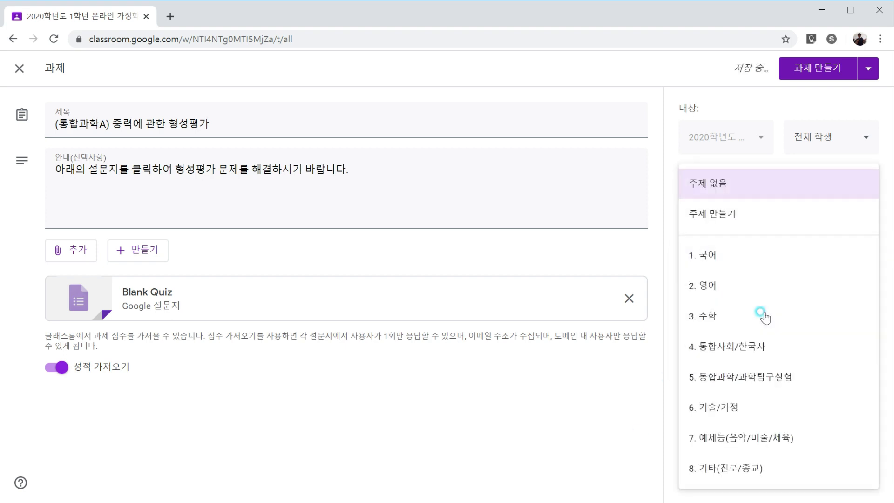
pyautogui.click(761, 382)
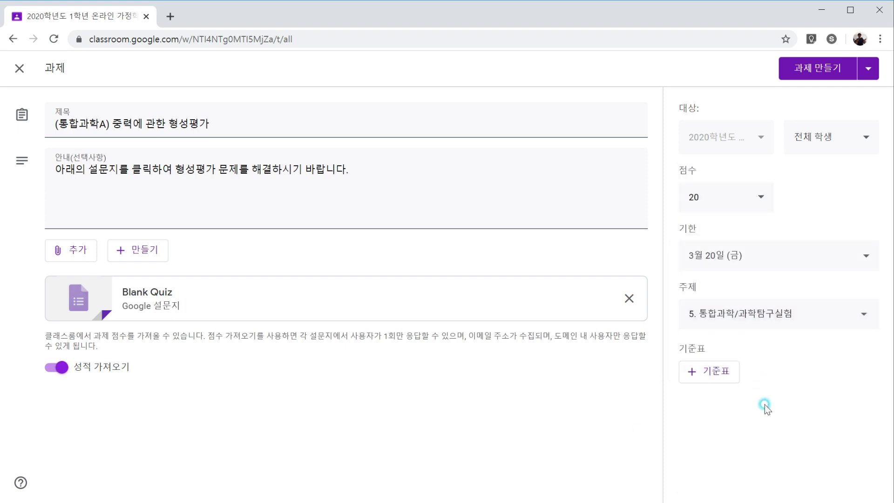
pyautogui.click(832, 70)
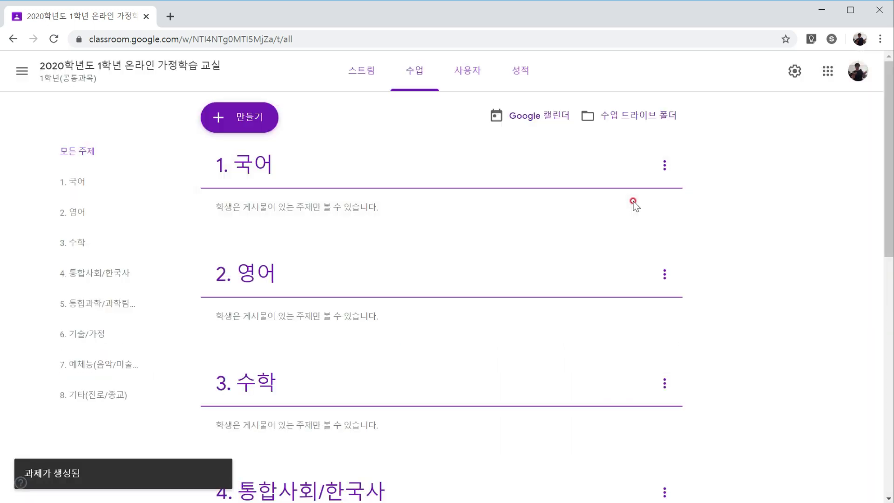
# Reorder topic 5 so "(통합과학A) 중력에 대한 이해" comes before "(통합과학A) 중력에 관한 형성평가".
pyautogui.scroll(-3, 421, 202)
pyautogui.scroll(-4, 423, 203)
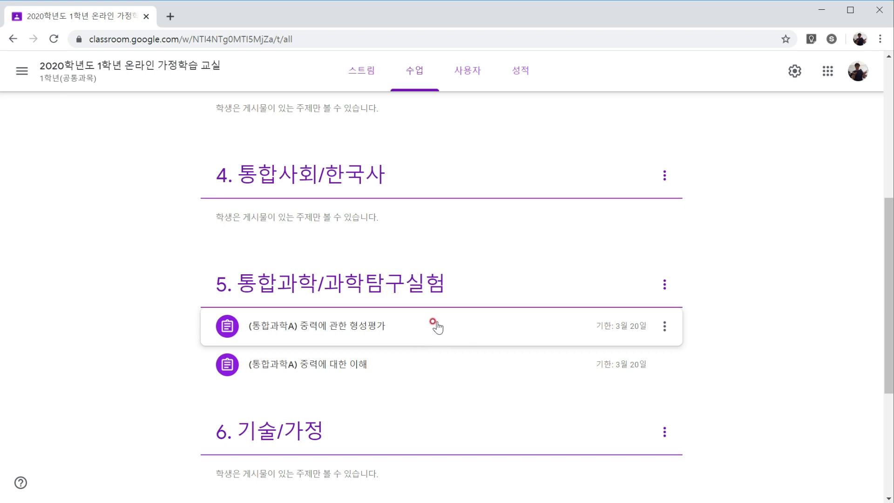
pyautogui.moveTo(437, 328); pyautogui.dragTo(428, 263)
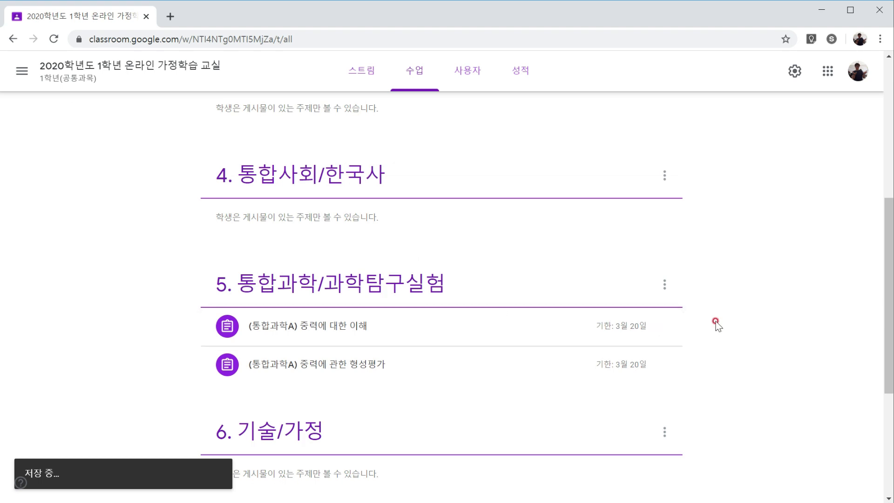